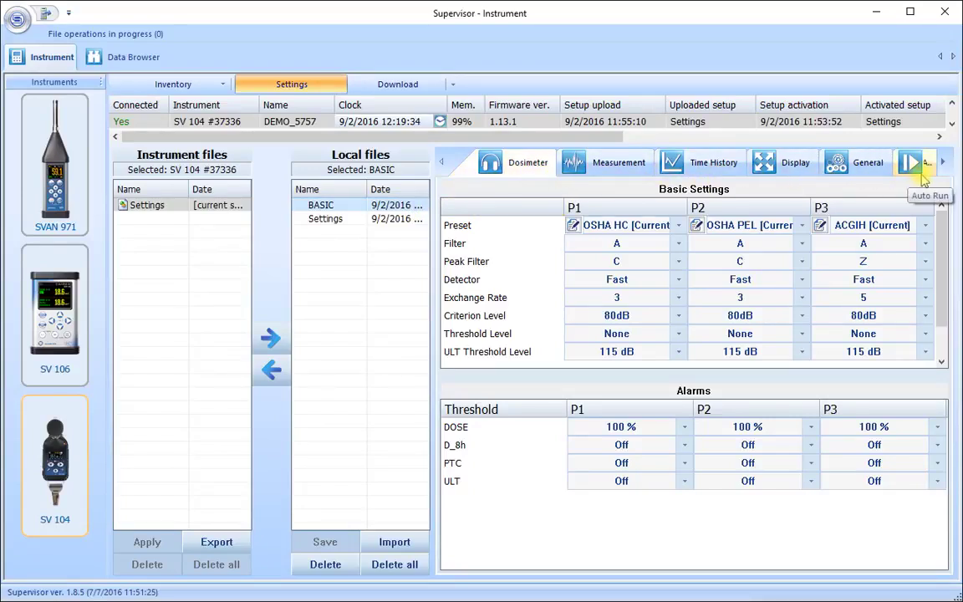
# Step: Browse the Measurement, Time History, Display, General, Auto Run and Recording settings groups
pyautogui.click(617, 163)
pyautogui.click(721, 163)
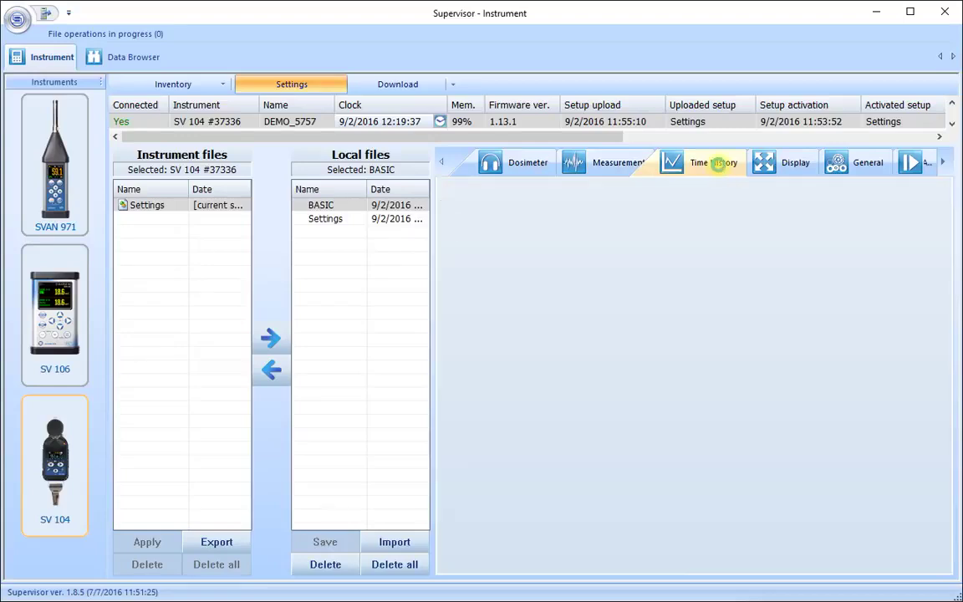
pyautogui.click(790, 162)
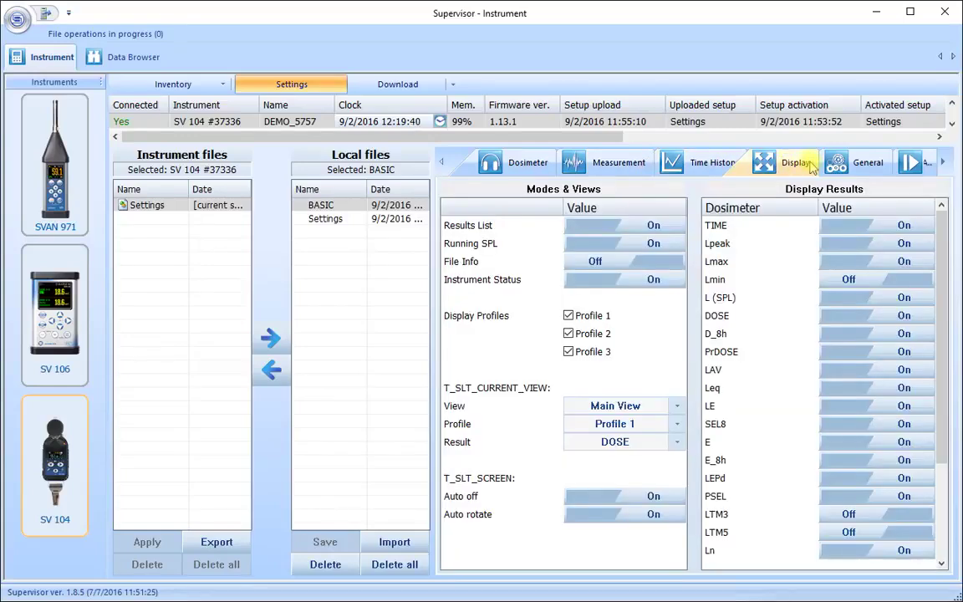
pyautogui.click(866, 162)
pyautogui.click(915, 162)
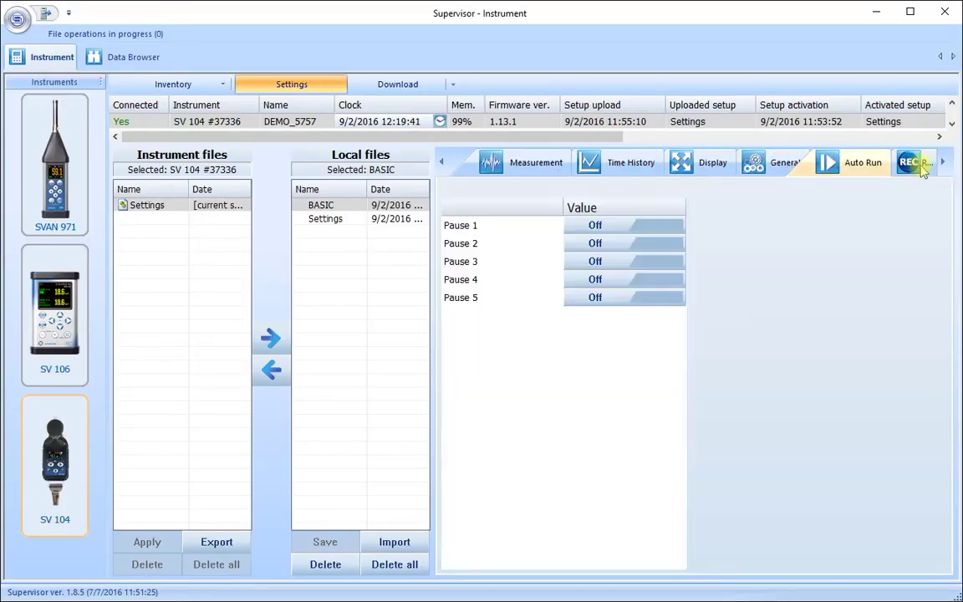
pyautogui.click(916, 164)
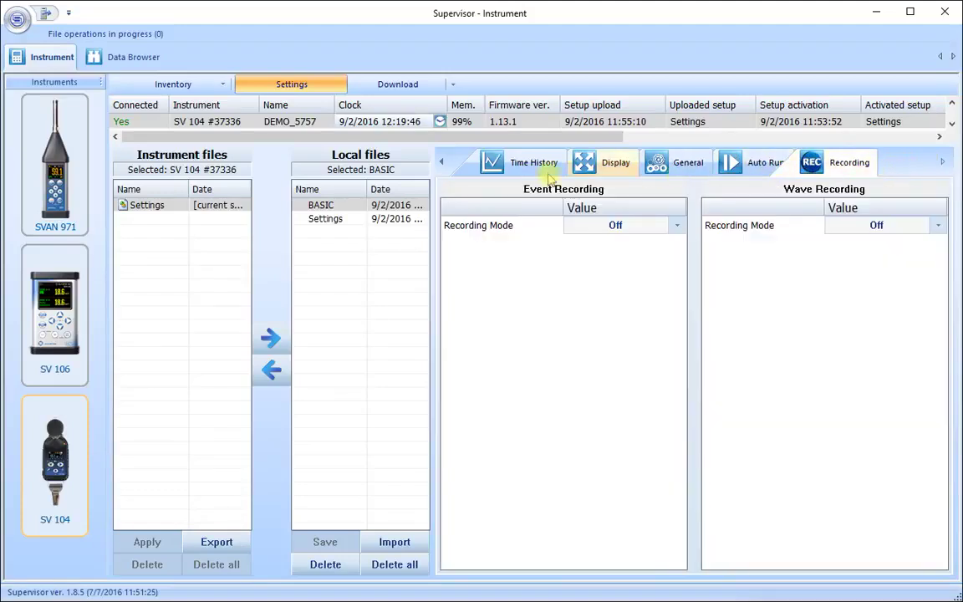
# Step: Scroll the tab strip back left to the Dosimeter profile and alarm settings
pyautogui.click(443, 164)
pyautogui.click(443, 164)
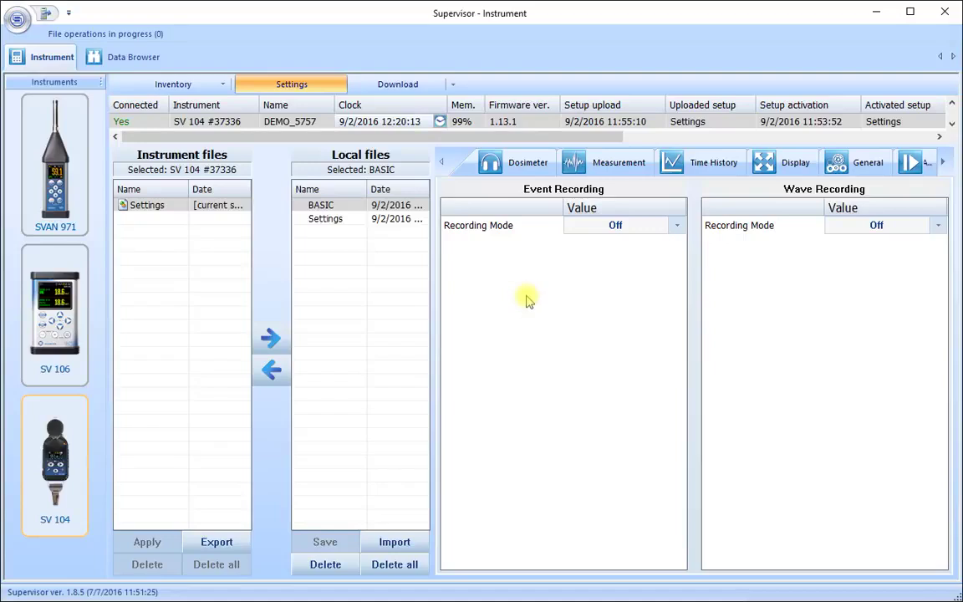
pyautogui.click(530, 167)
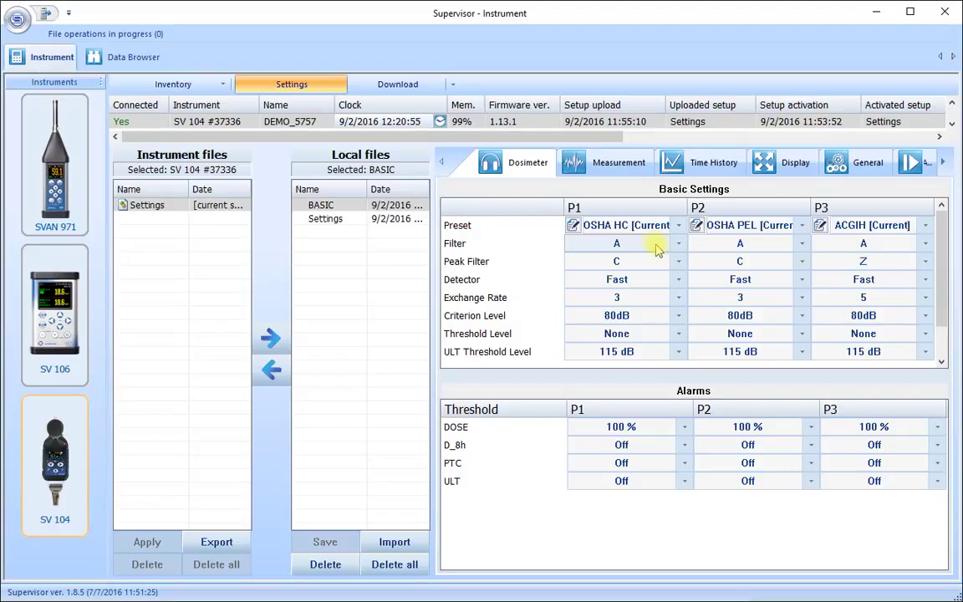
# Step: Check the P1 Filter and Exchange Rate choices without changing them, then view the P1 presets
pyautogui.click(678, 243)
pyautogui.click(679, 245)
pyautogui.click(677, 298)
pyautogui.click(679, 307)
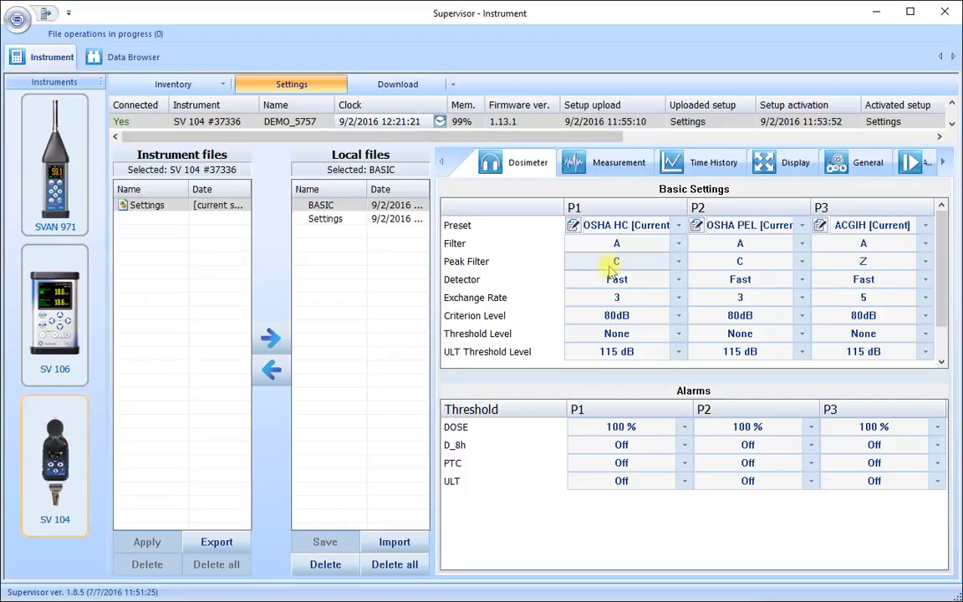
pyautogui.click(679, 228)
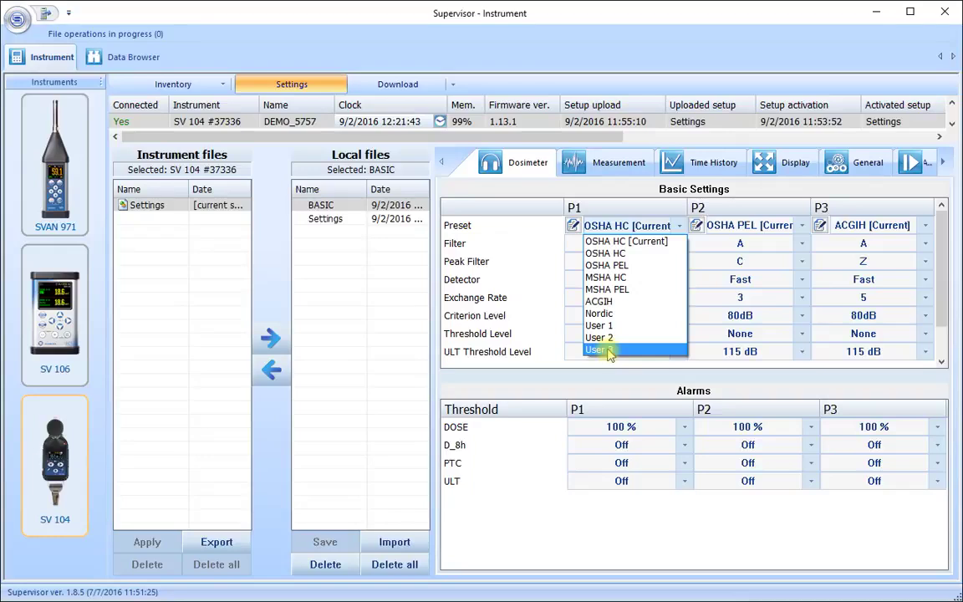
# Step: Apply the OSHA HC preset to profile P1 (Slow detector, exchange rate 5, 90dB criterion)
pyautogui.click(623, 252)
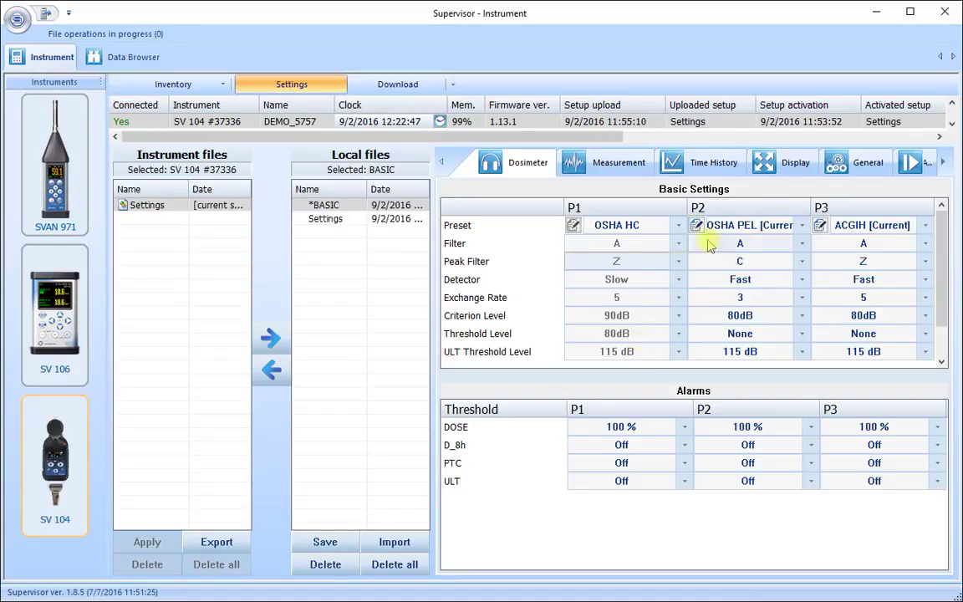
pyautogui.click(802, 225)
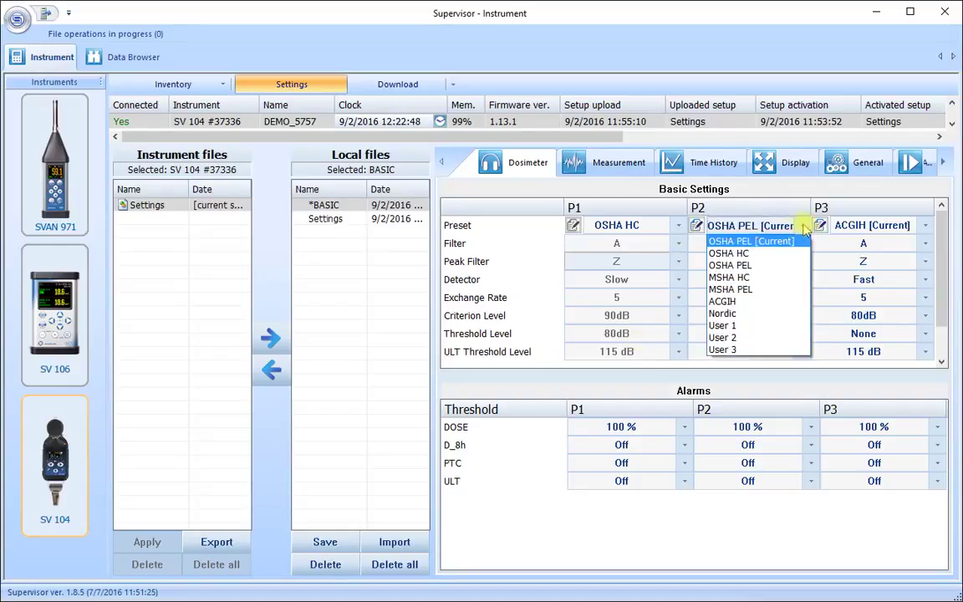
# Step: Apply the OSHA PEL preset to profile P2 (exchange rate 5, 90dB criterion and threshold)
pyautogui.click(773, 265)
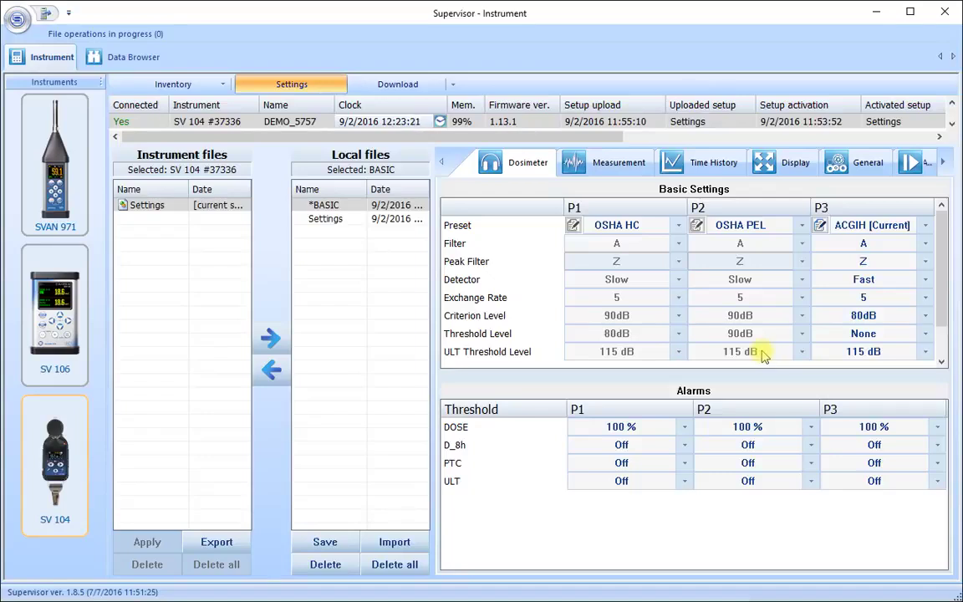
# Step: Apply the ACGIH preset to profile P3 (C peak filter, exchange rate 3, 85dB criterion)
pyautogui.click(927, 226)
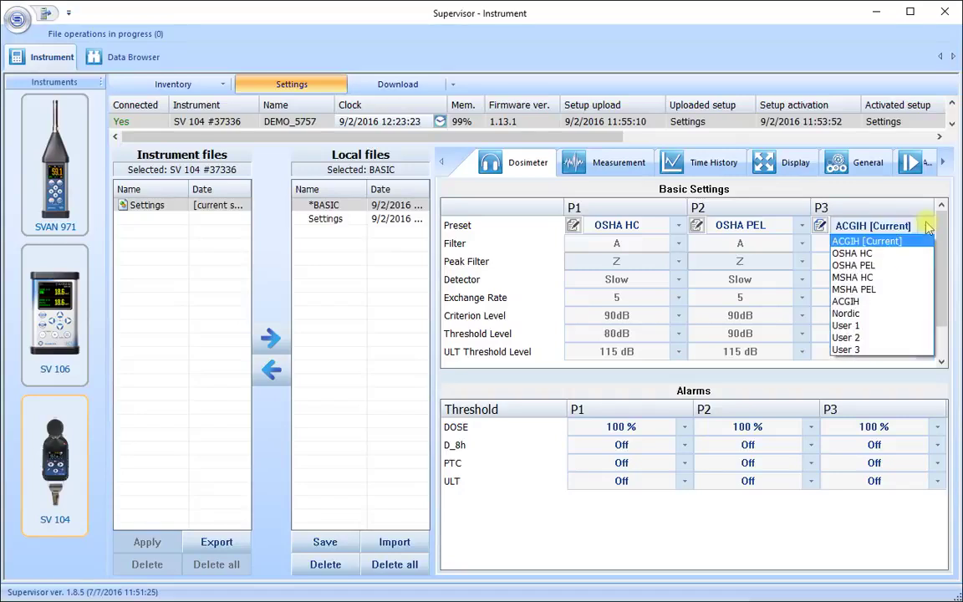
pyautogui.click(896, 302)
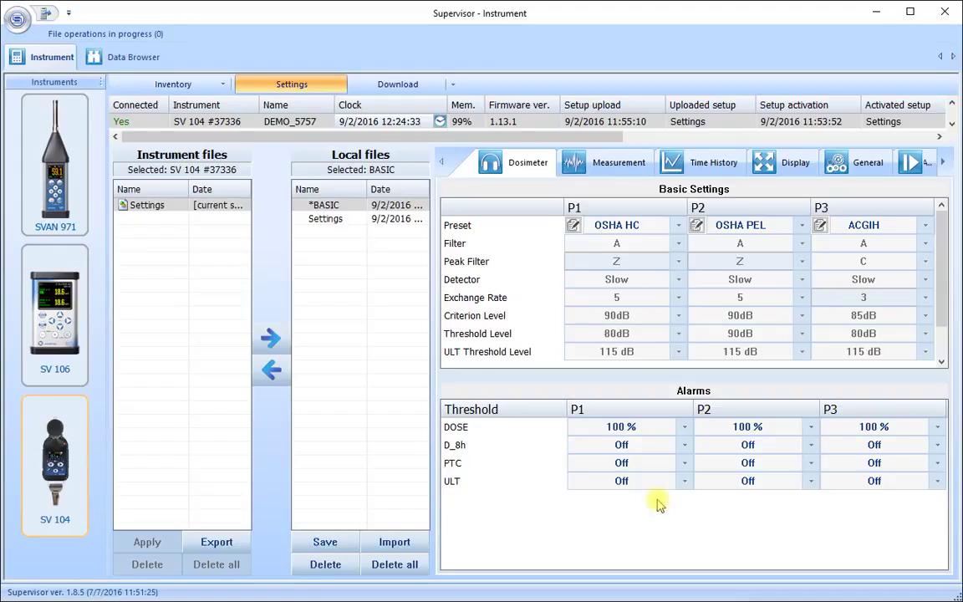
# Step: Choose Off in the DOSE alarm dropdowns for P1, P2 and P3
pyautogui.click(686, 428)
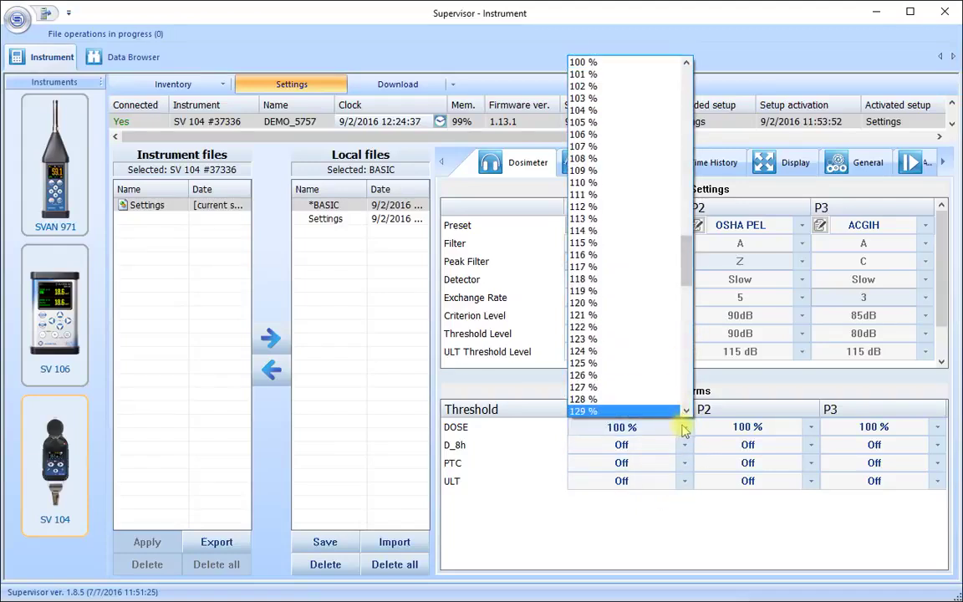
pyautogui.moveTo(692, 229); pyautogui.dragTo(683, 74)
pyautogui.click(609, 62)
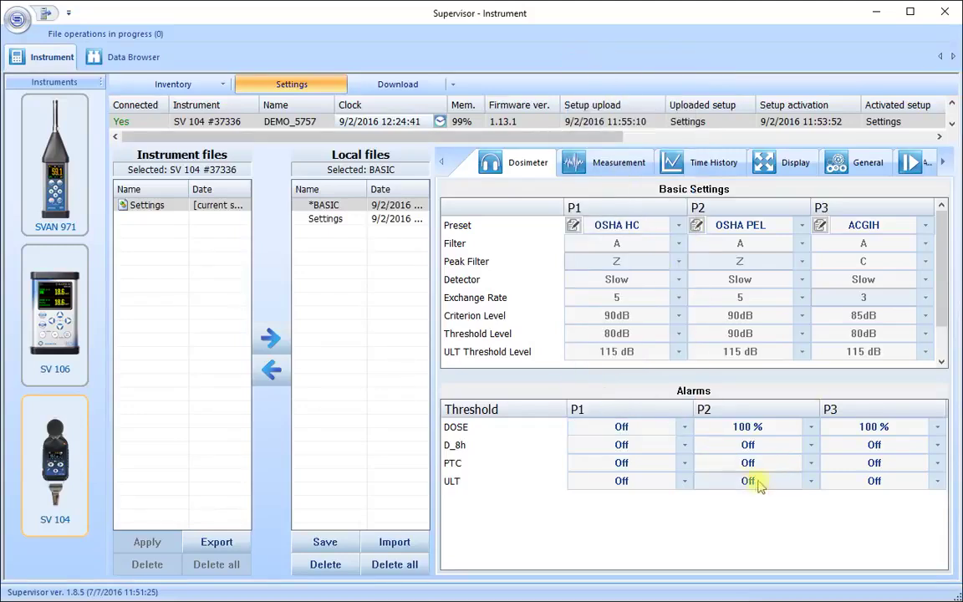
pyautogui.click(812, 425)
pyautogui.moveTo(813, 262); pyautogui.dragTo(809, 65)
pyautogui.click(793, 63)
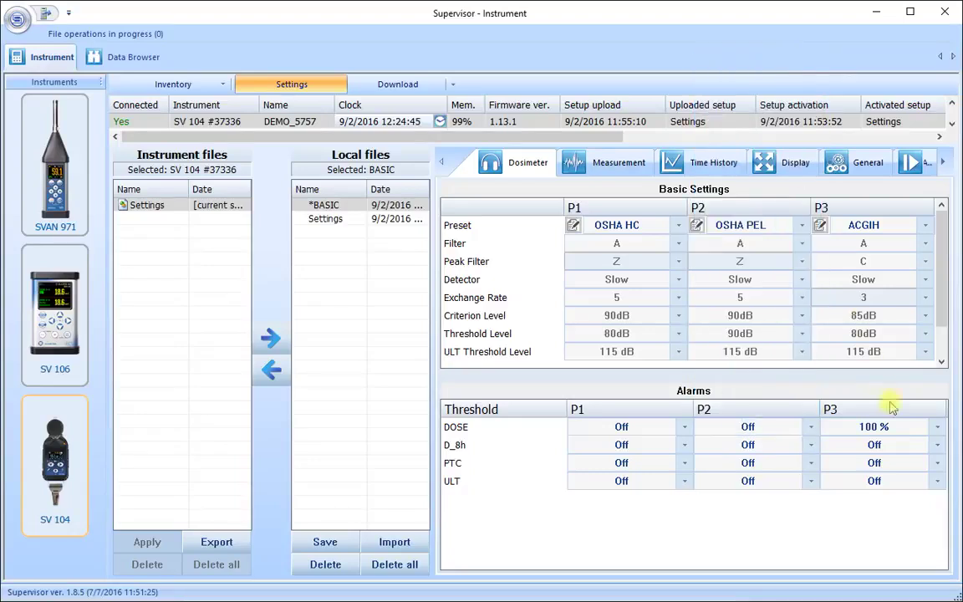
pyautogui.click(939, 432)
pyautogui.moveTo(937, 422); pyautogui.dragTo(935, 65)
pyautogui.click(927, 62)
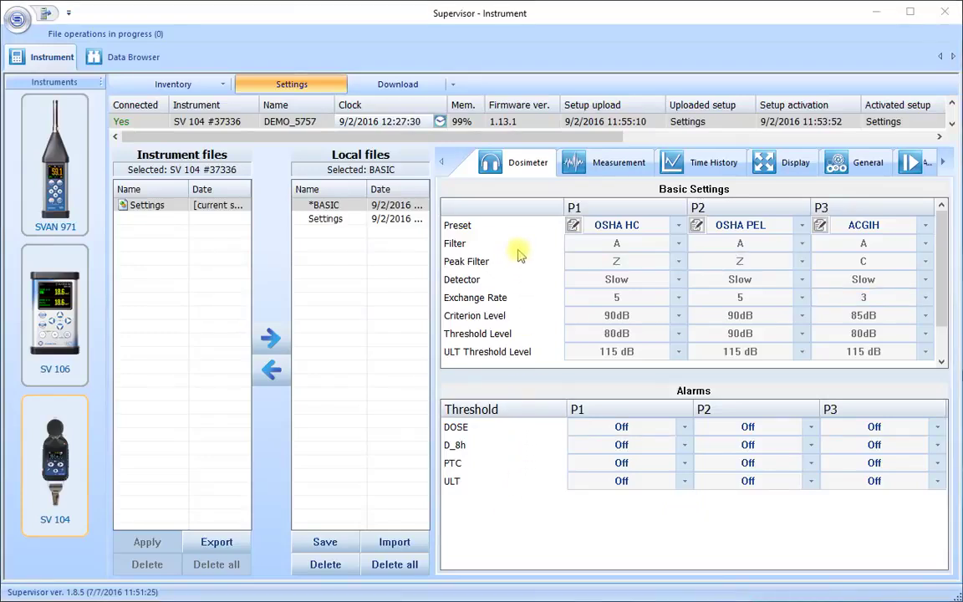
# Step: In the Measurement settings, keep Dosimeter selected as the measurement function
pyautogui.click(609, 168)
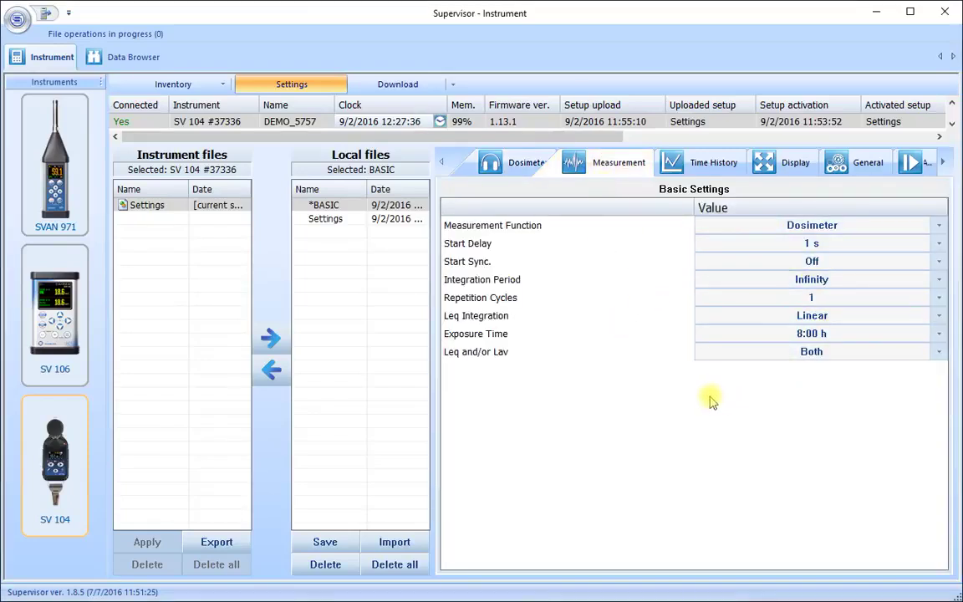
pyautogui.click(938, 227)
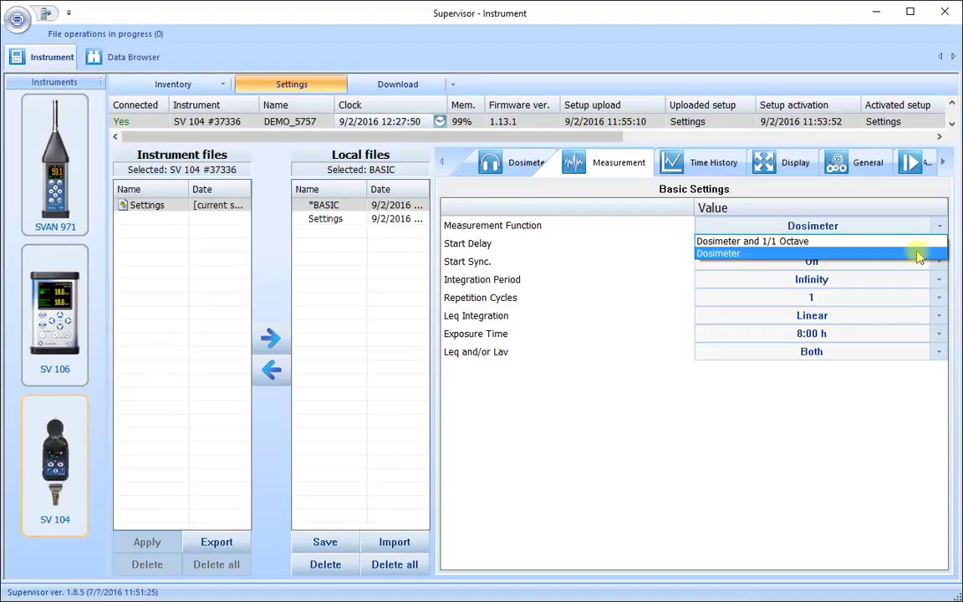
pyautogui.click(918, 254)
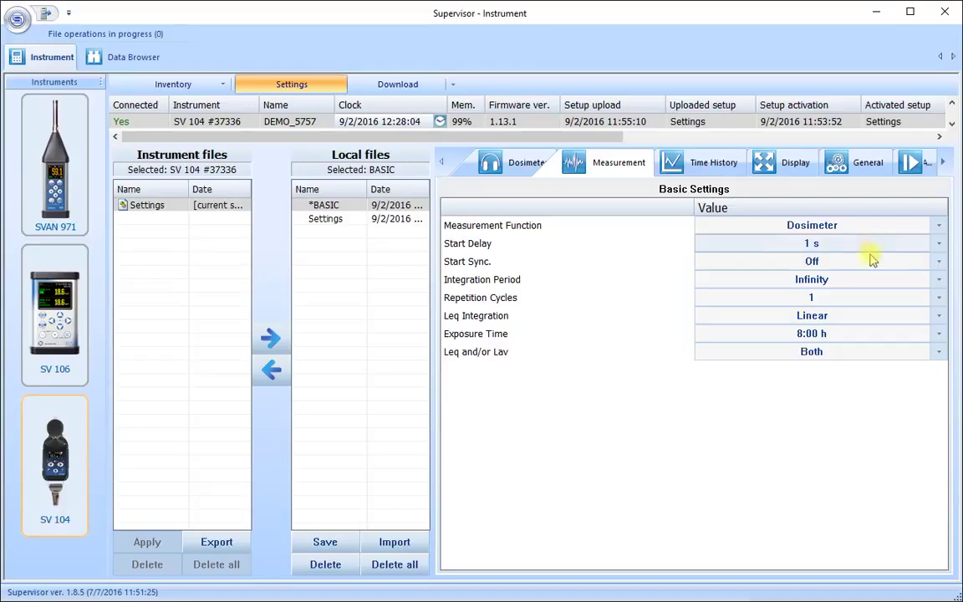
pyautogui.click(940, 262)
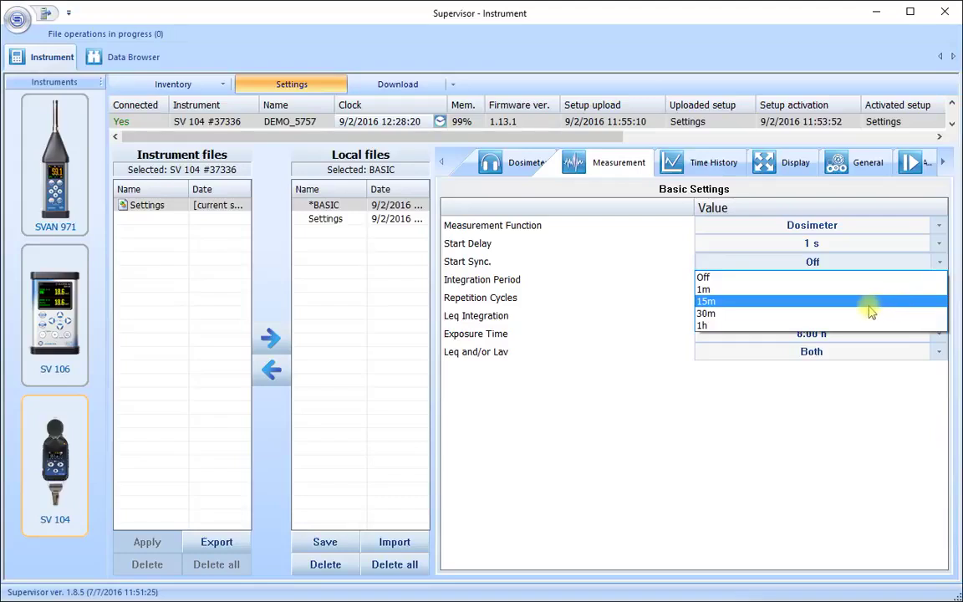
pyautogui.click(738, 277)
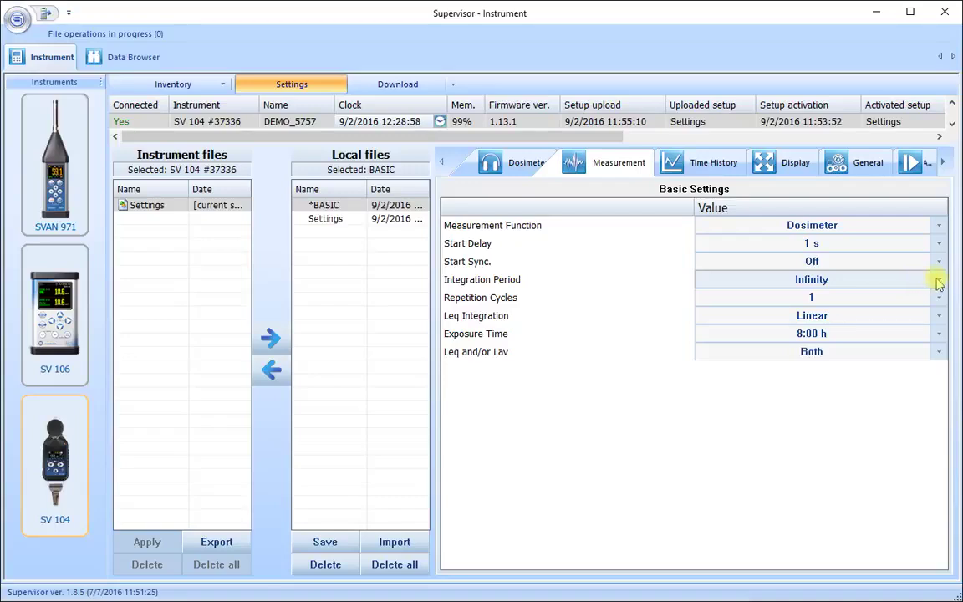
pyautogui.click(939, 281)
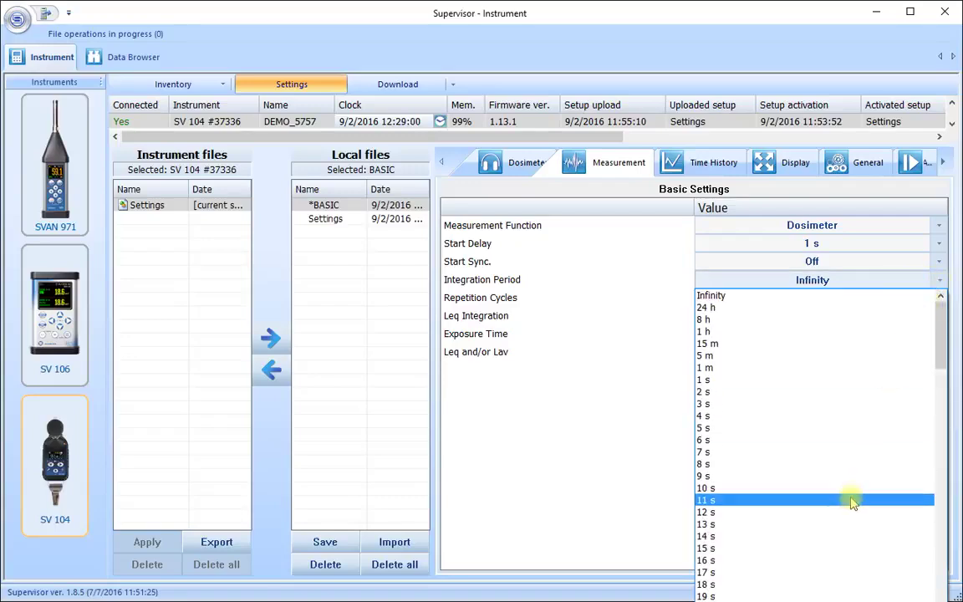
# Step: Change the Integration Period from Infinity to 1 h and the Repetition Cycles to 8
pyautogui.scroll(-11, 851, 499)
pyautogui.scroll(-18, 852, 500)
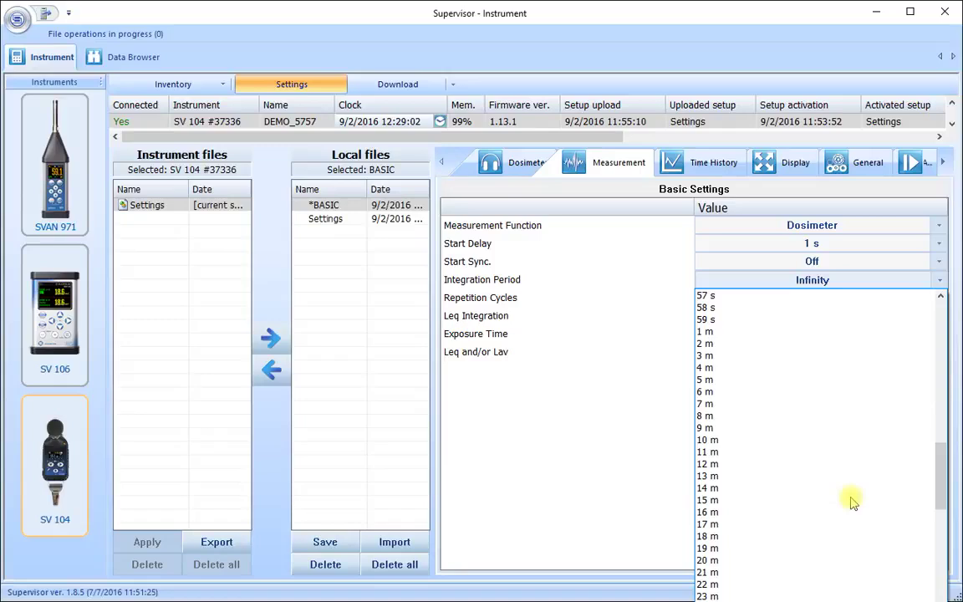
pyautogui.scroll(-6, 852, 500)
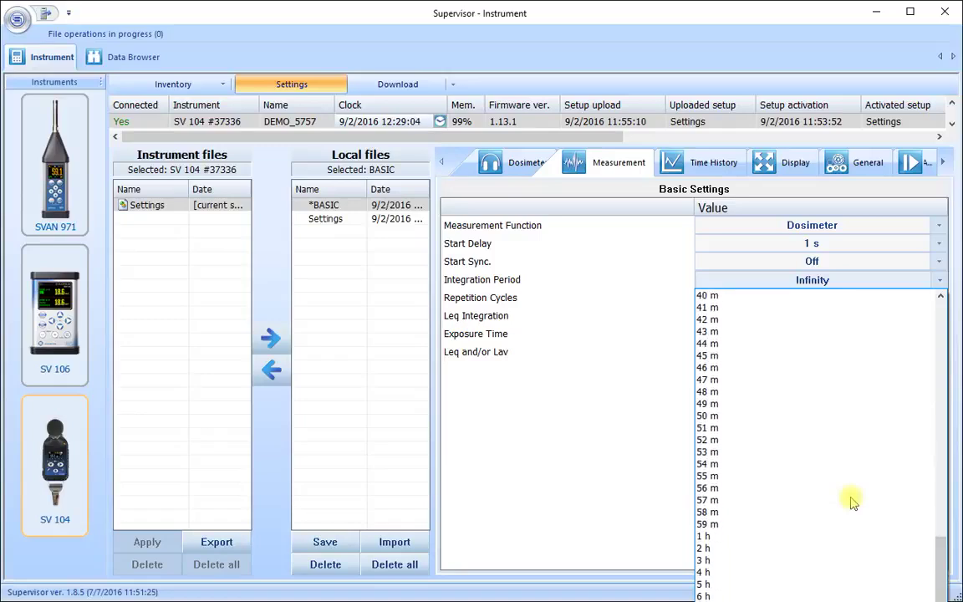
pyautogui.click(770, 536)
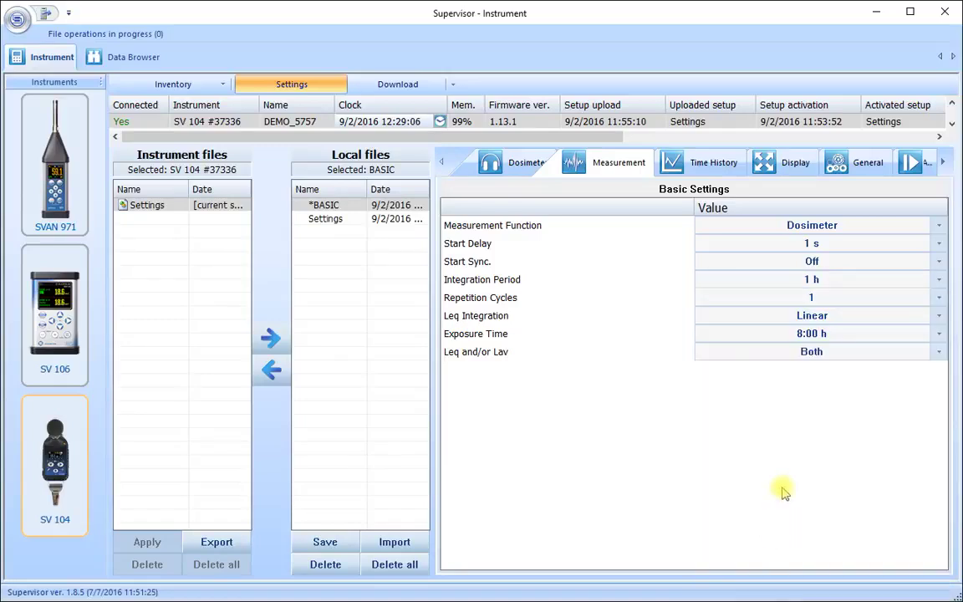
pyautogui.click(931, 299)
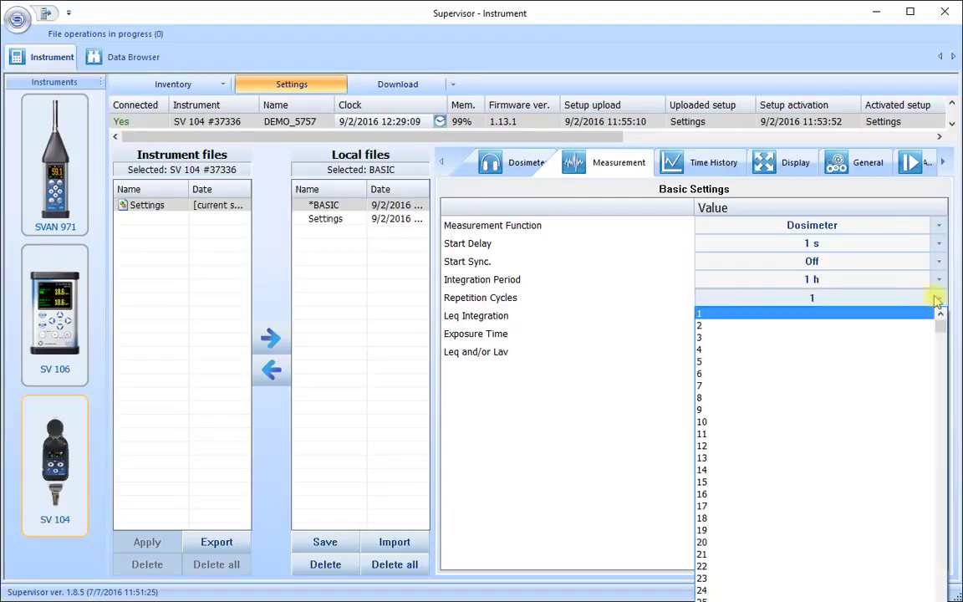
pyautogui.click(791, 398)
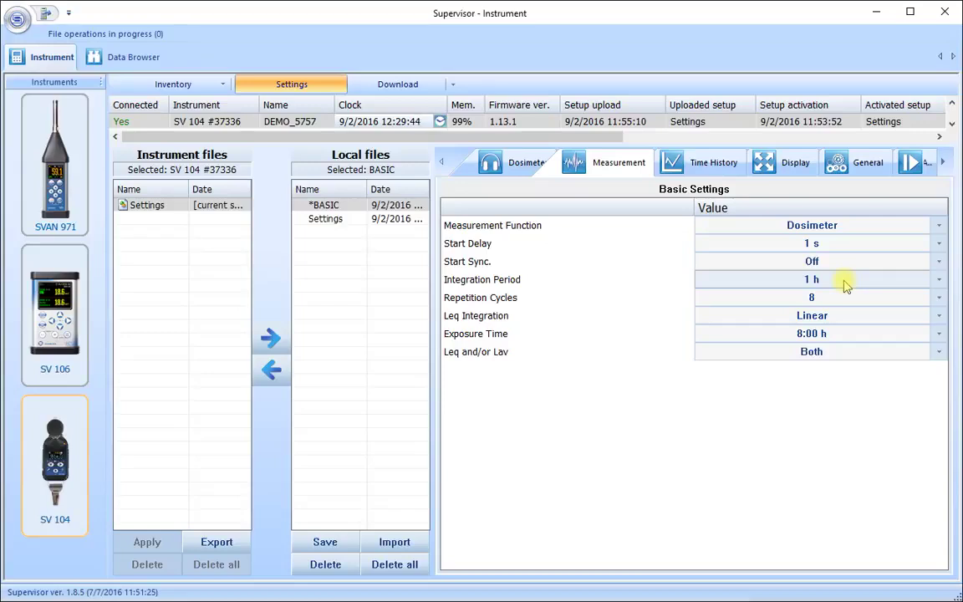
# Step: Set the Integration Period back to Infinity and the Repetition Cycles back to 1
pyautogui.click(938, 281)
pyautogui.moveTo(940, 560); pyautogui.dragTo(939, 322)
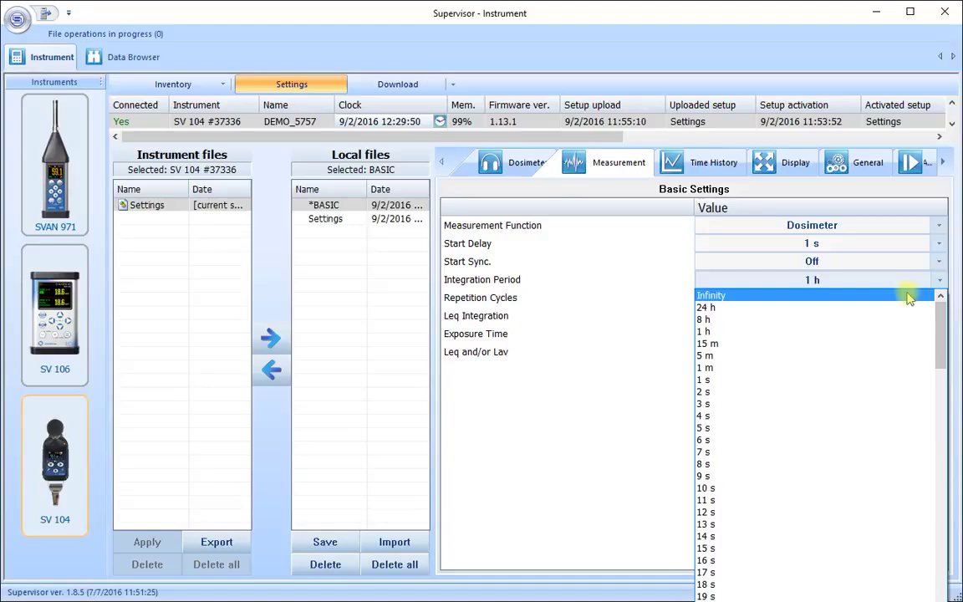
pyautogui.click(911, 296)
pyautogui.click(939, 299)
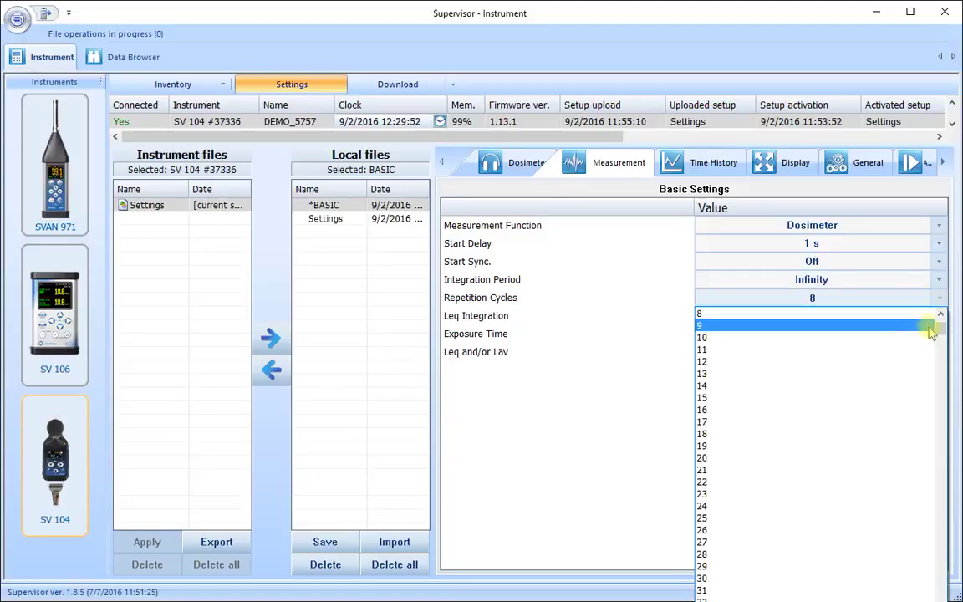
pyautogui.moveTo(943, 333); pyautogui.dragTo(939, 316)
pyautogui.click(873, 314)
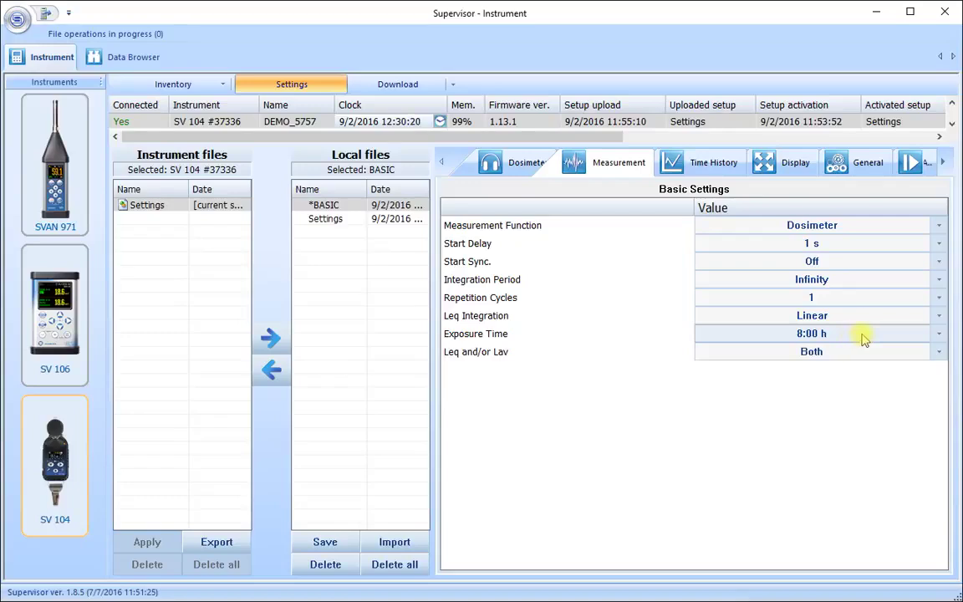
pyautogui.click(939, 334)
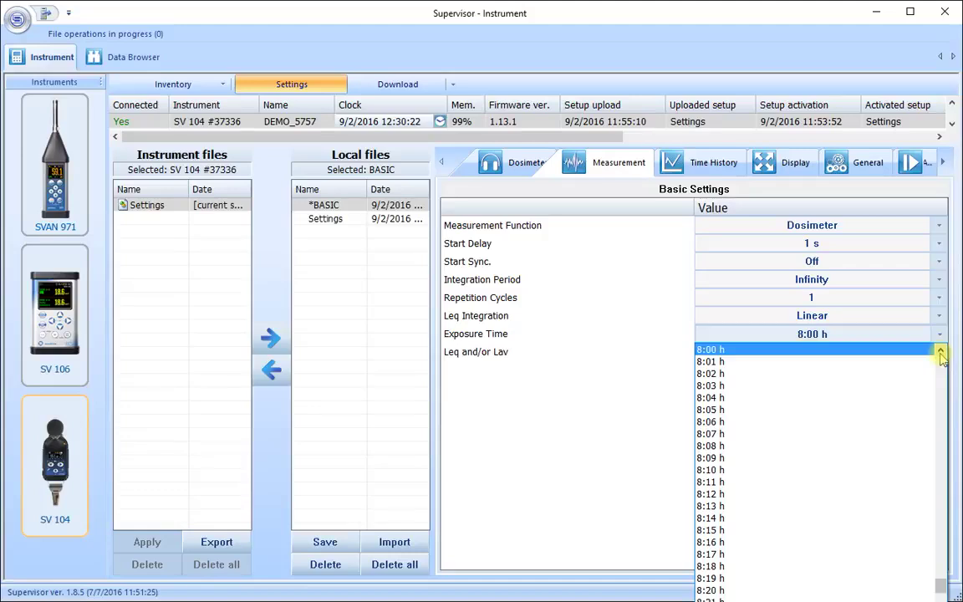
pyautogui.scroll(-6, 881, 408)
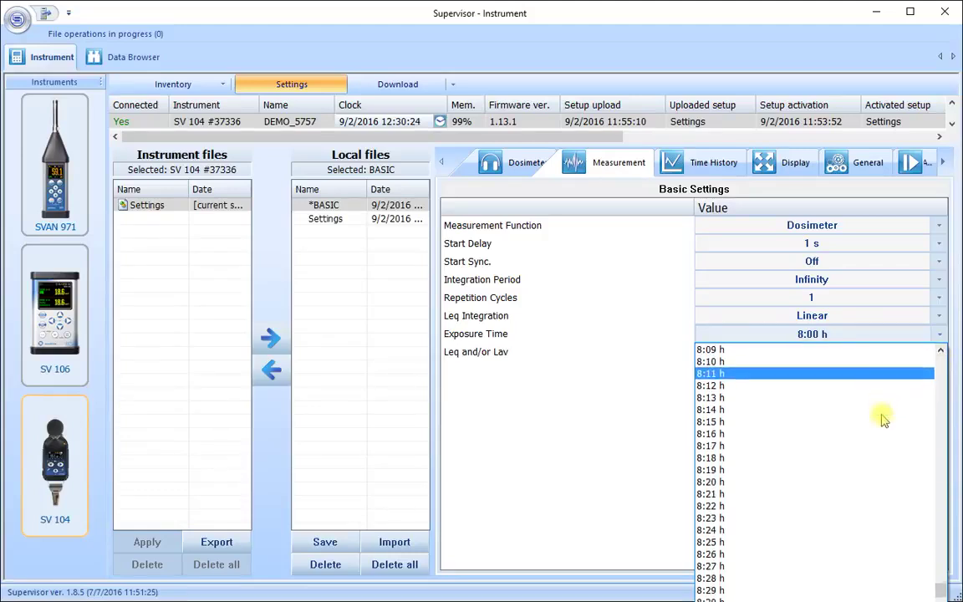
pyautogui.scroll(-10, 884, 419)
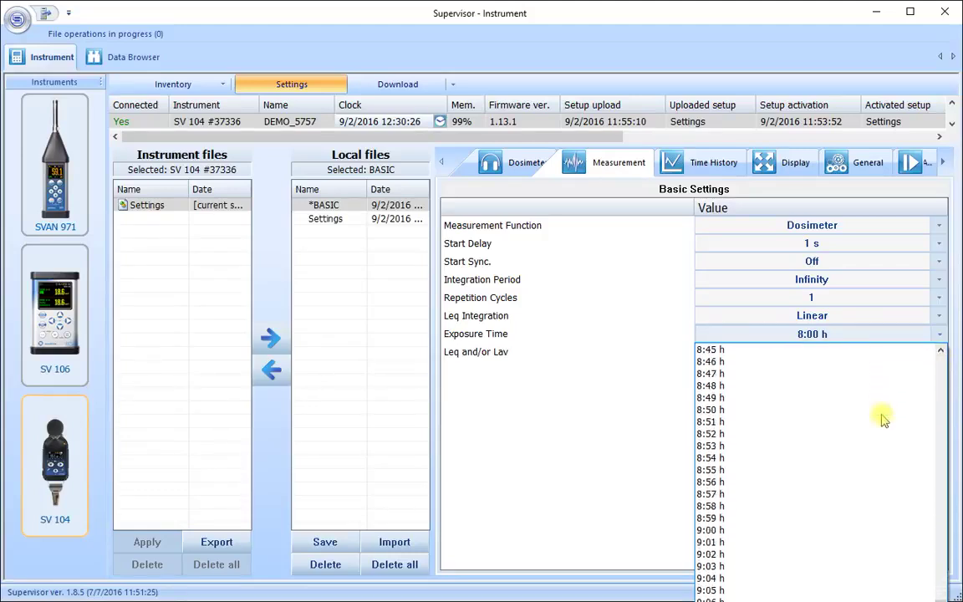
pyautogui.scroll(-3, 883, 419)
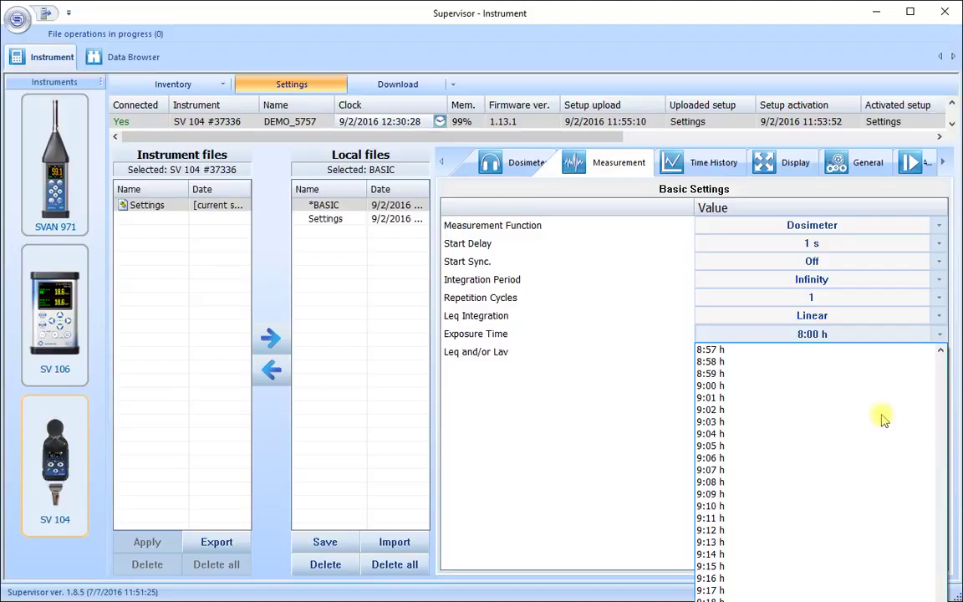
pyautogui.scroll(-12, 884, 419)
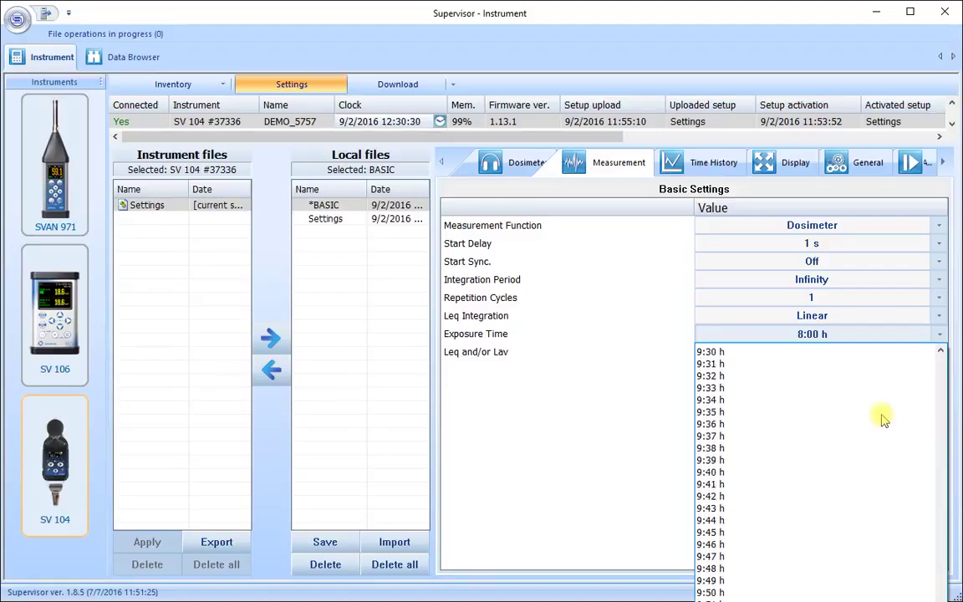
pyautogui.scroll(-17, 884, 419)
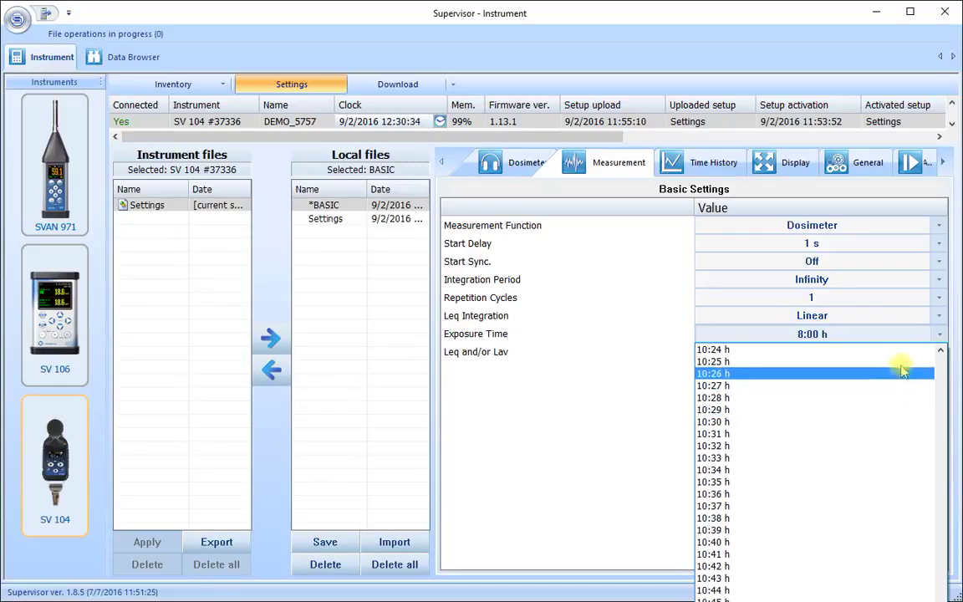
pyautogui.click(913, 335)
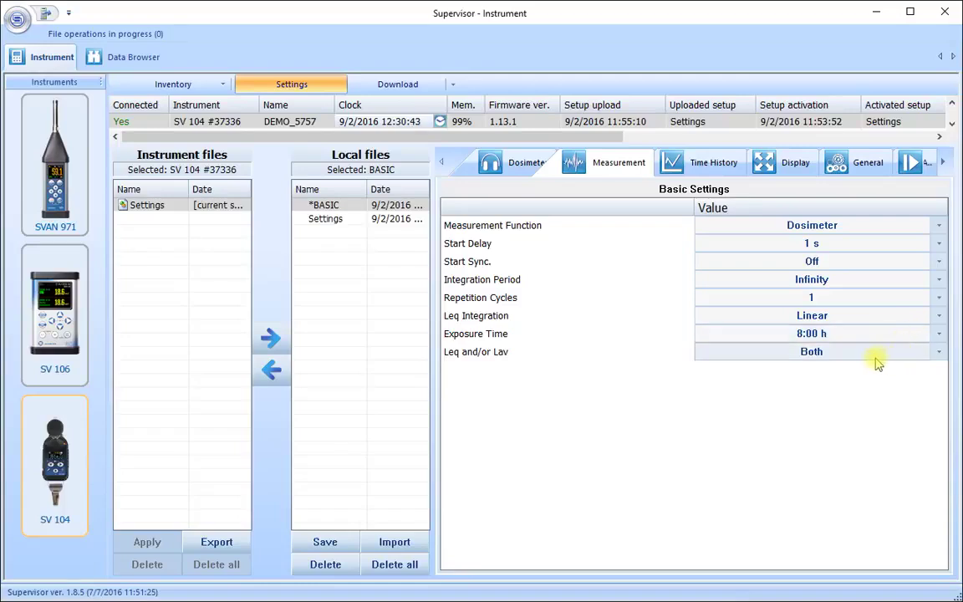
pyautogui.click(939, 355)
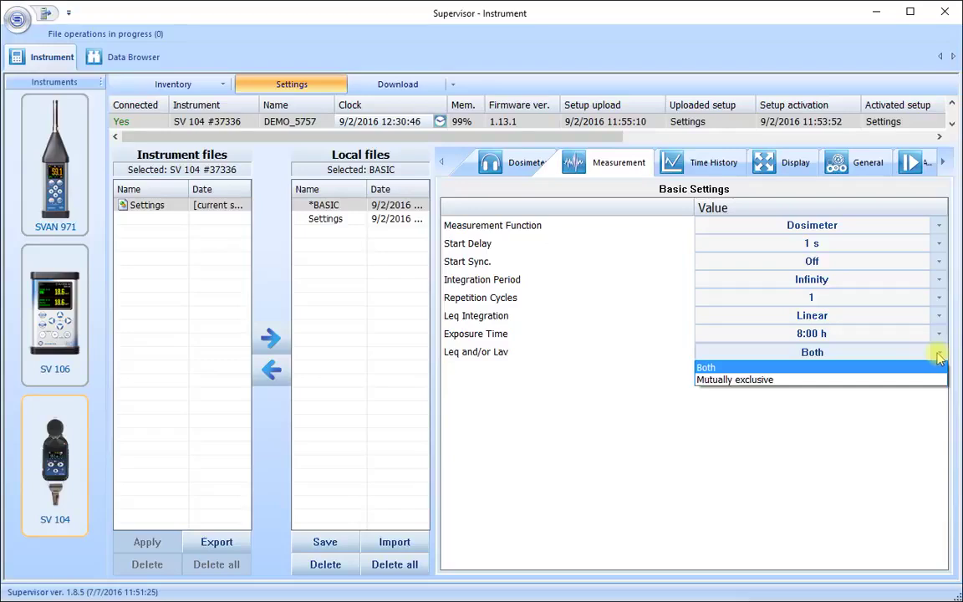
pyautogui.click(939, 357)
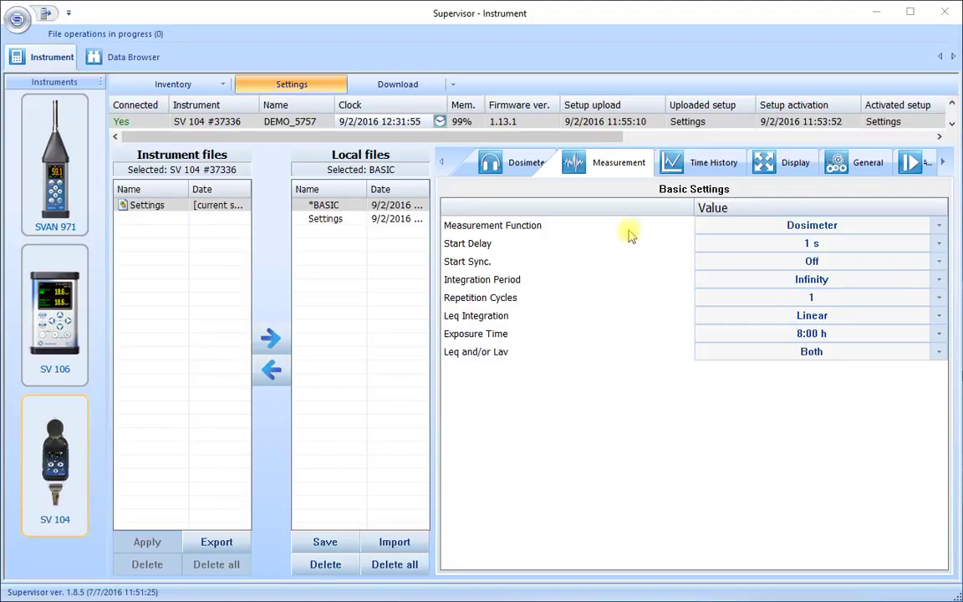
# Step: In the Time History logger settings, browse the logger step values and keep 1 s
pyautogui.click(705, 176)
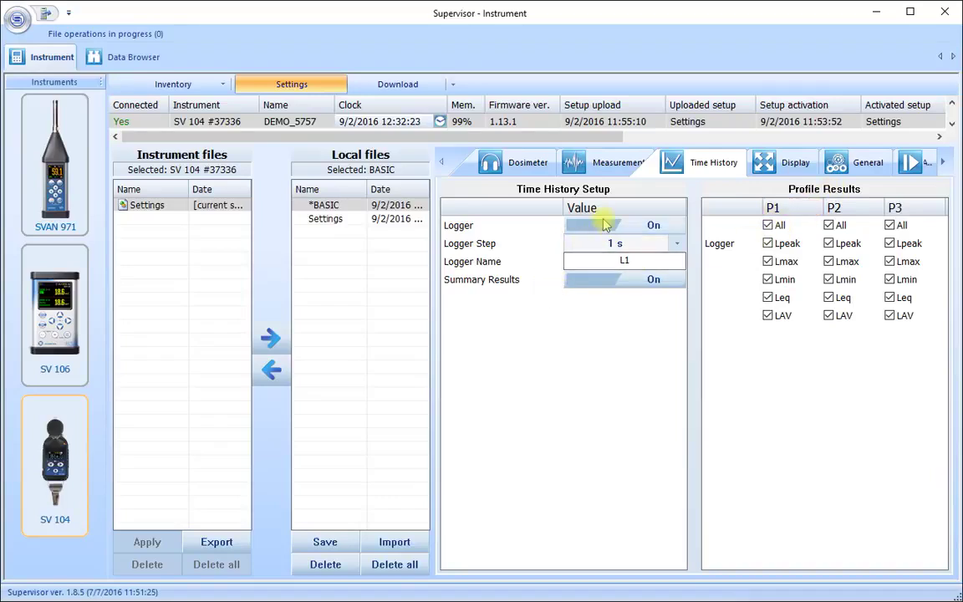
pyautogui.click(669, 244)
pyautogui.moveTo(679, 293); pyautogui.dragTo(679, 275)
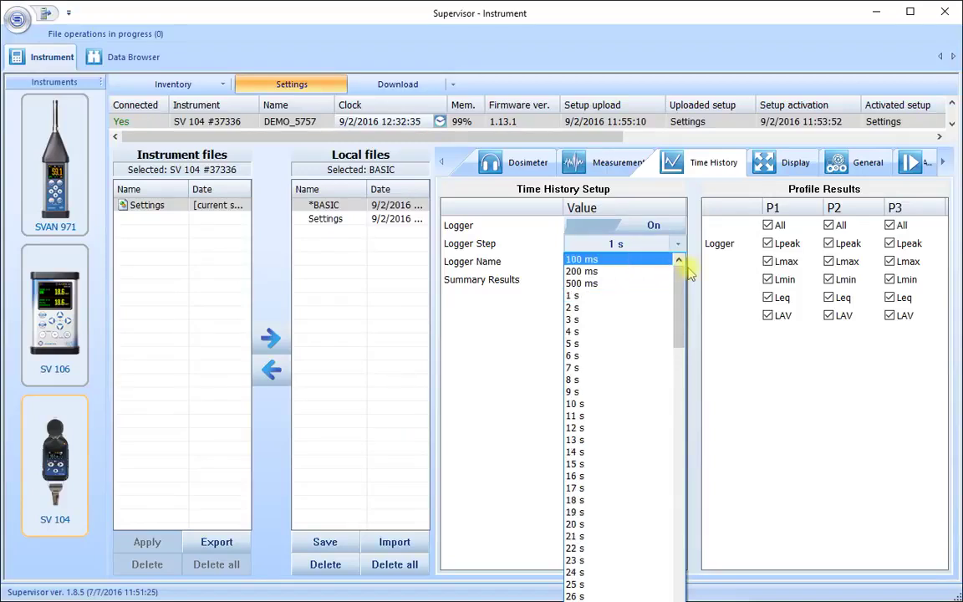
pyautogui.moveTo(679, 280)
pyautogui.mouseDown()
pyautogui.moveTo(680, 538)
pyautogui.moveTo(687, 277)
pyautogui.mouseUp()
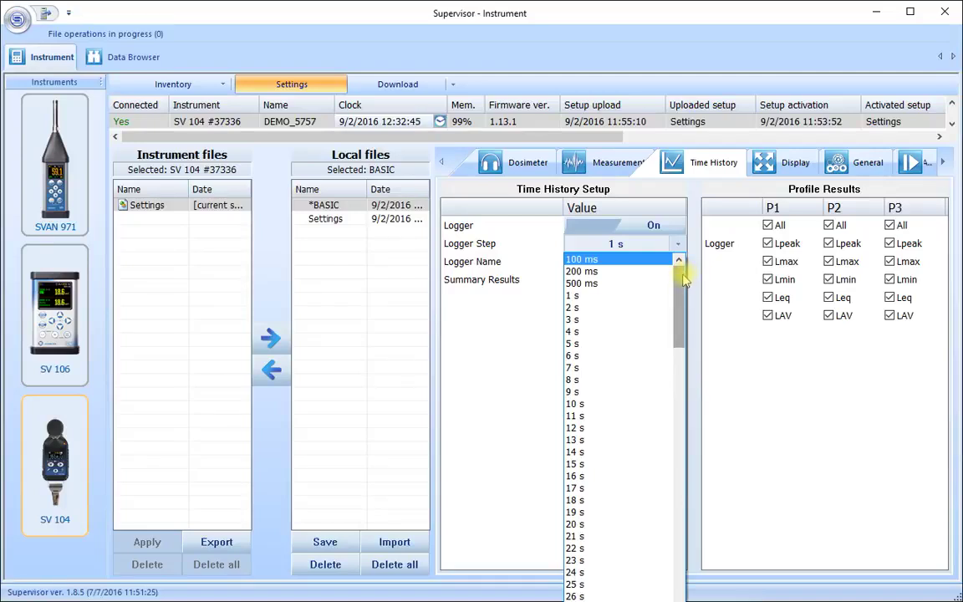
pyautogui.click(613, 298)
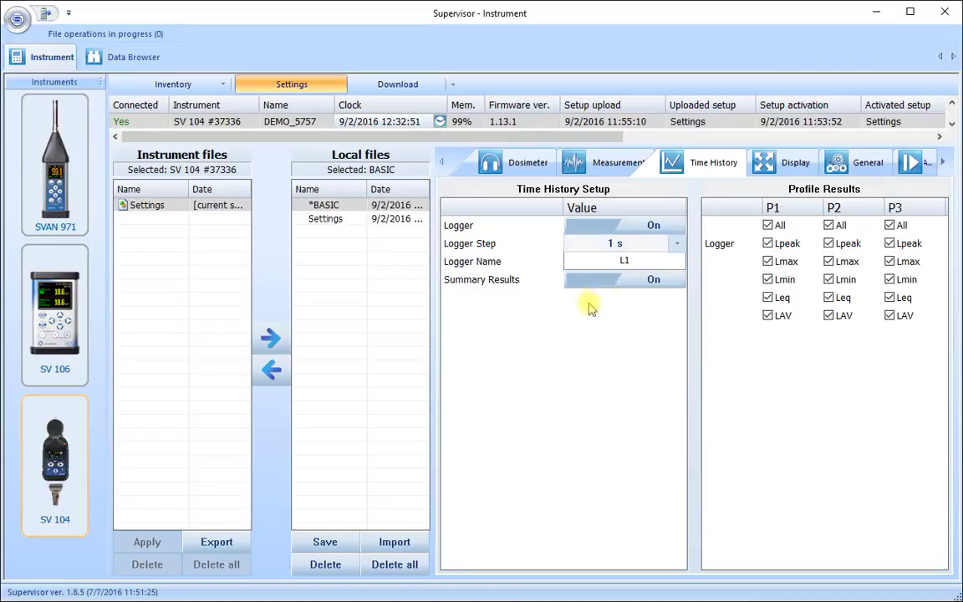
pyautogui.click(644, 261)
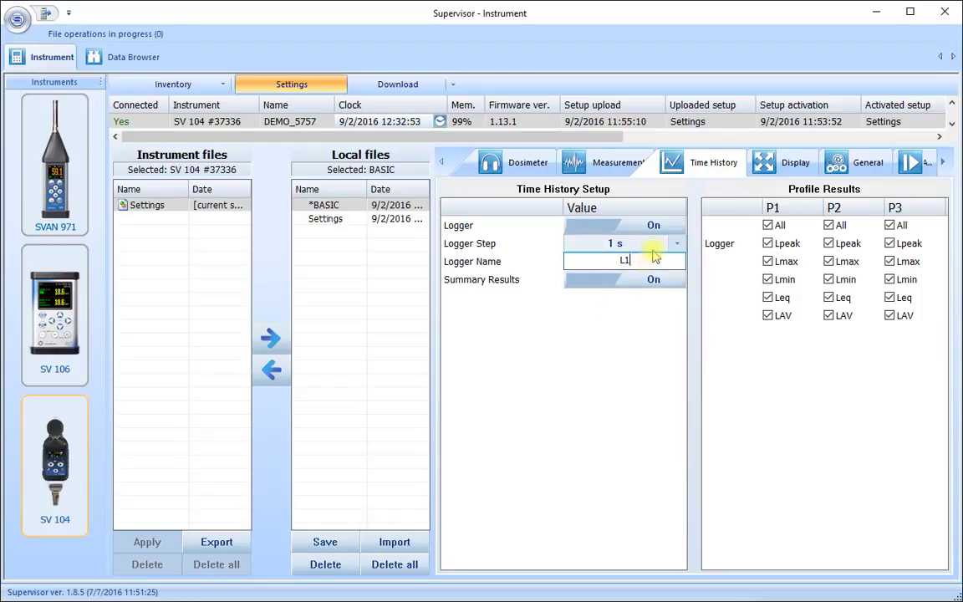
# Step: Replace the logger name L1 with TEST, then return to the basic measurement settings
pyautogui.press('BackSpace')
pyautogui.press('BackSpace')
pyautogui.write('TEST')
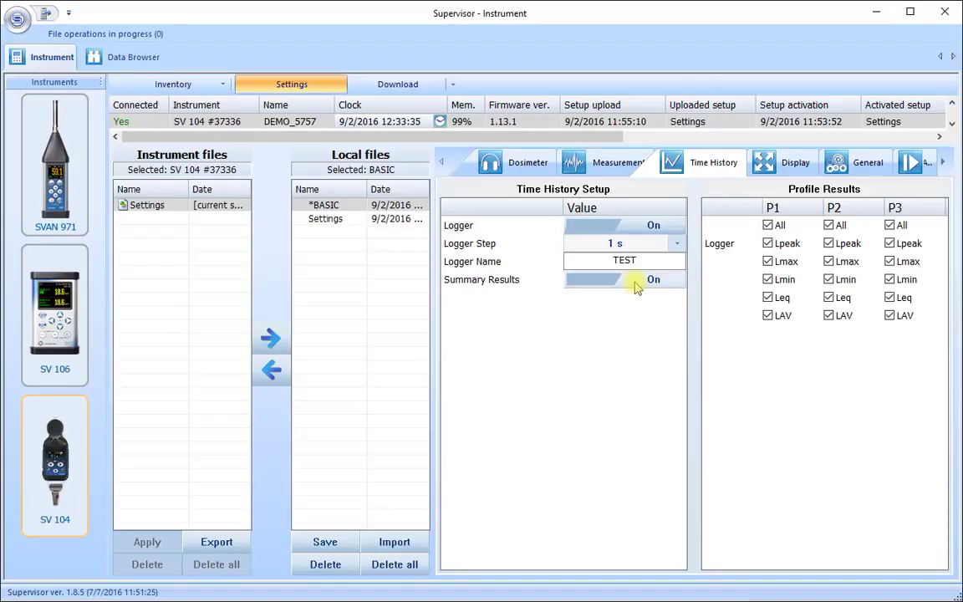
pyautogui.click(628, 166)
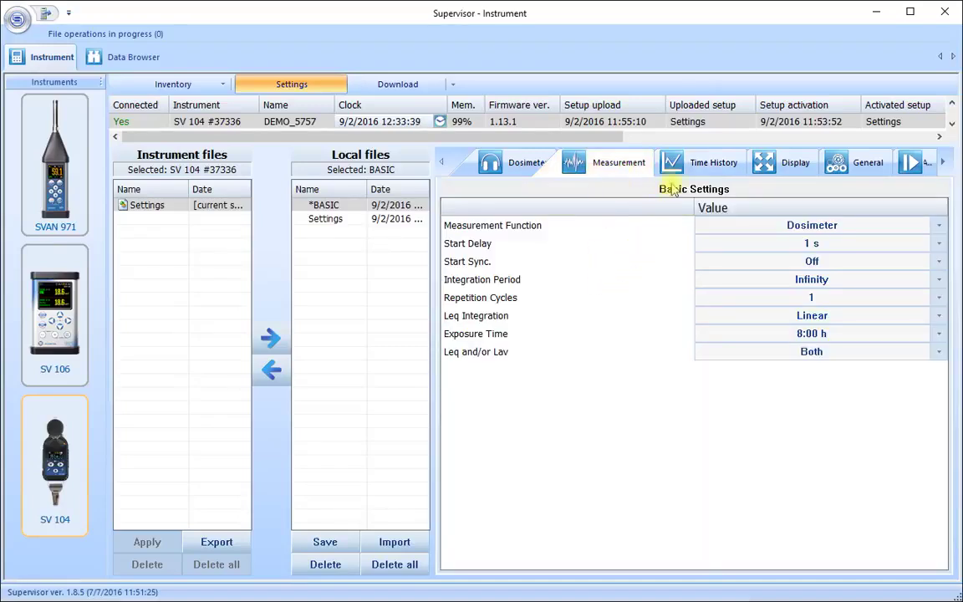
pyautogui.click(684, 161)
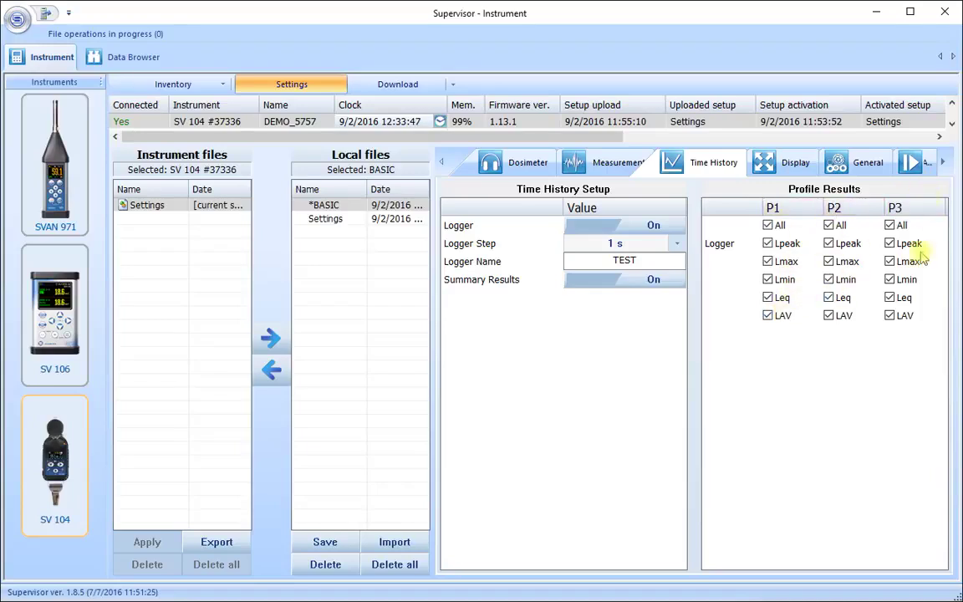
pyautogui.click(767, 317)
pyautogui.click(768, 299)
pyautogui.click(767, 281)
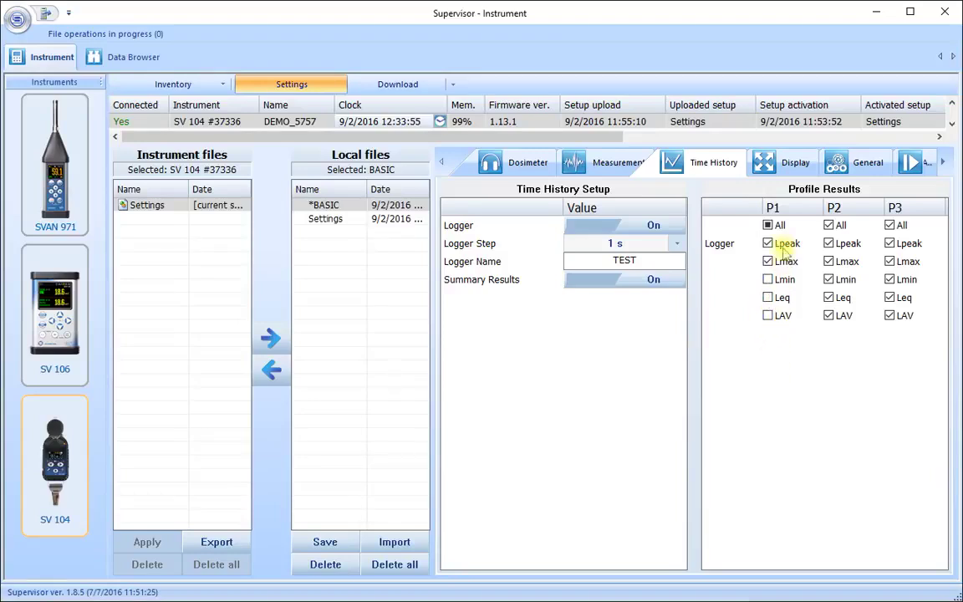
pyautogui.click(768, 226)
pyautogui.click(768, 226)
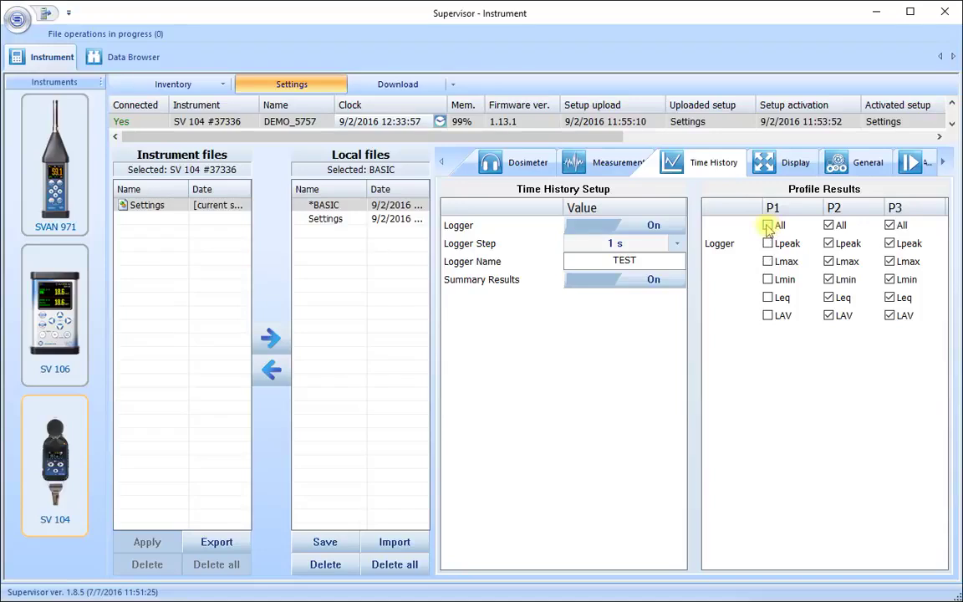
pyautogui.click(768, 225)
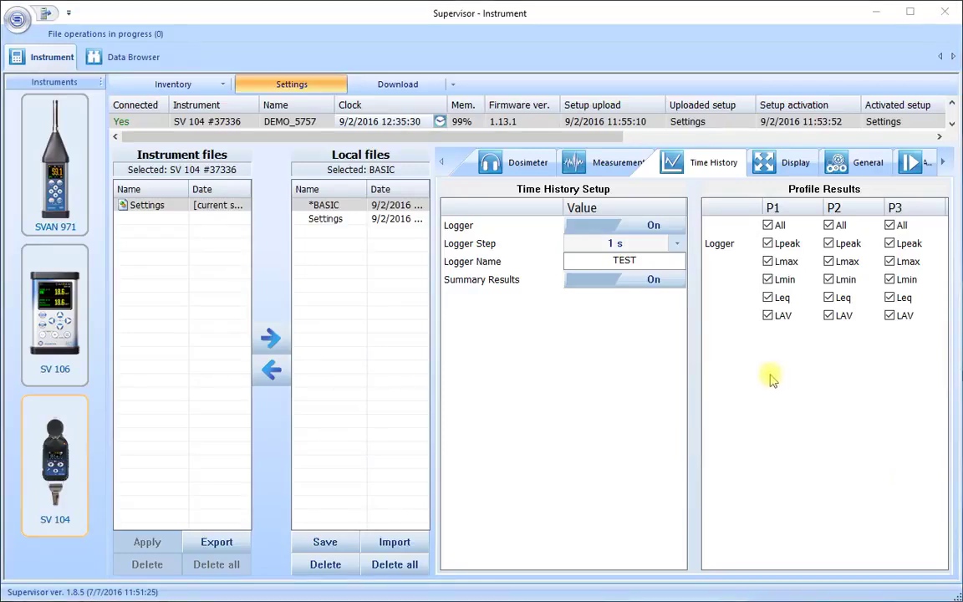
pyautogui.click(790, 165)
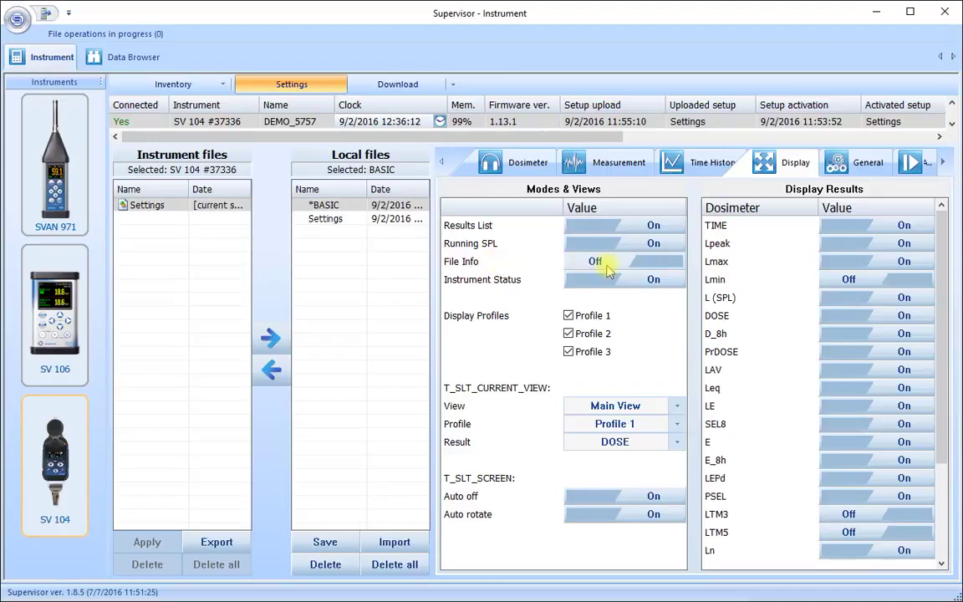
# Step: Switch the File Info display mode On in the SV 104 display settings
pyautogui.click(631, 265)
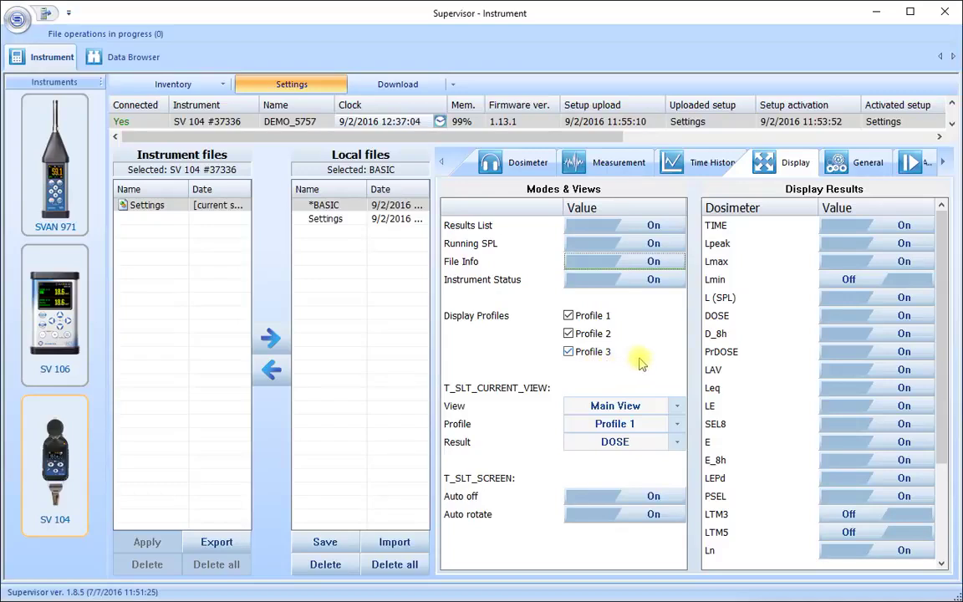
# Step: Bring up the choices for the current display view
pyautogui.click(681, 410)
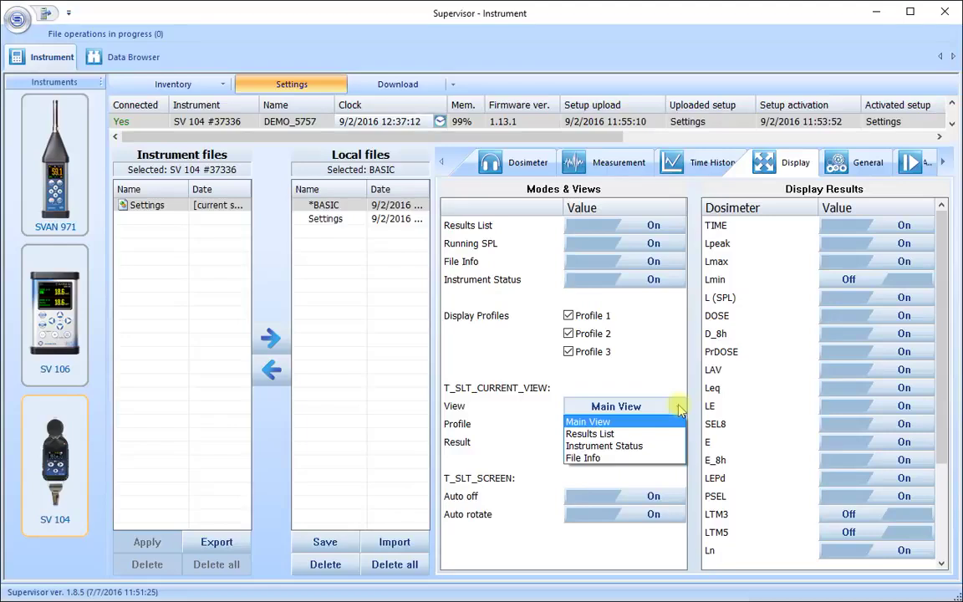
# Step: Keep Main View with Profile 1 and choose L as the displayed result
pyautogui.click(659, 423)
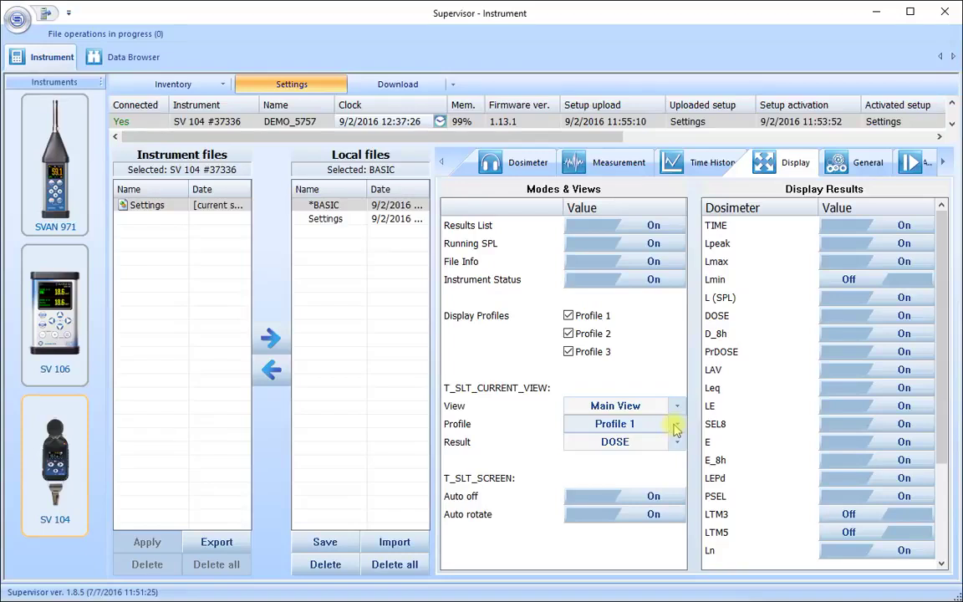
pyautogui.click(677, 428)
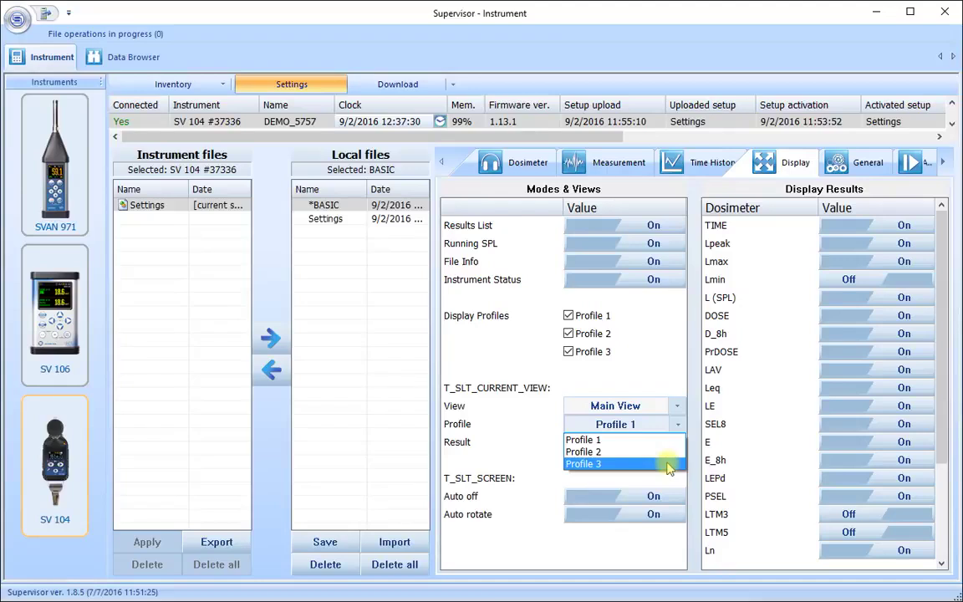
pyautogui.click(669, 439)
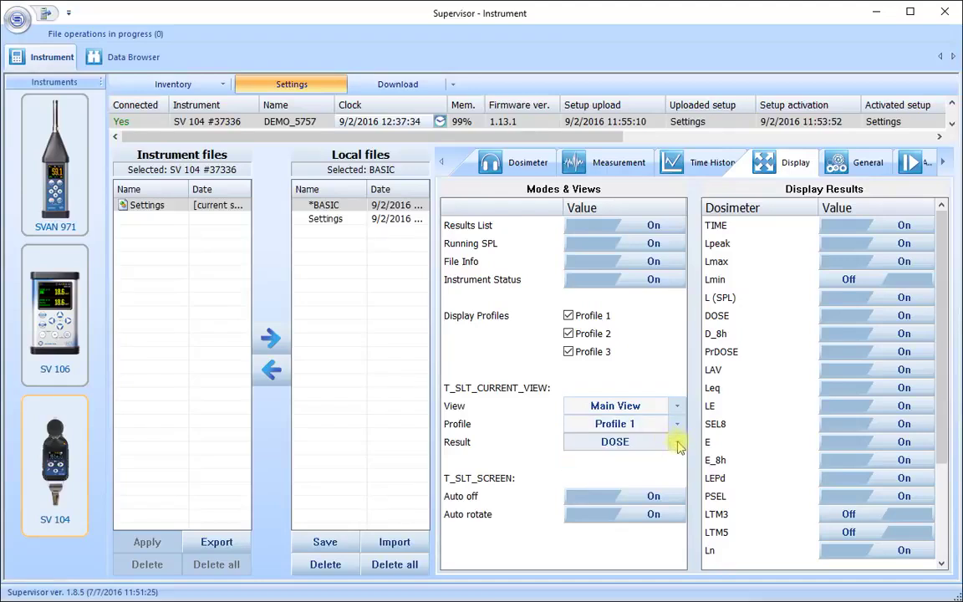
pyautogui.click(679, 444)
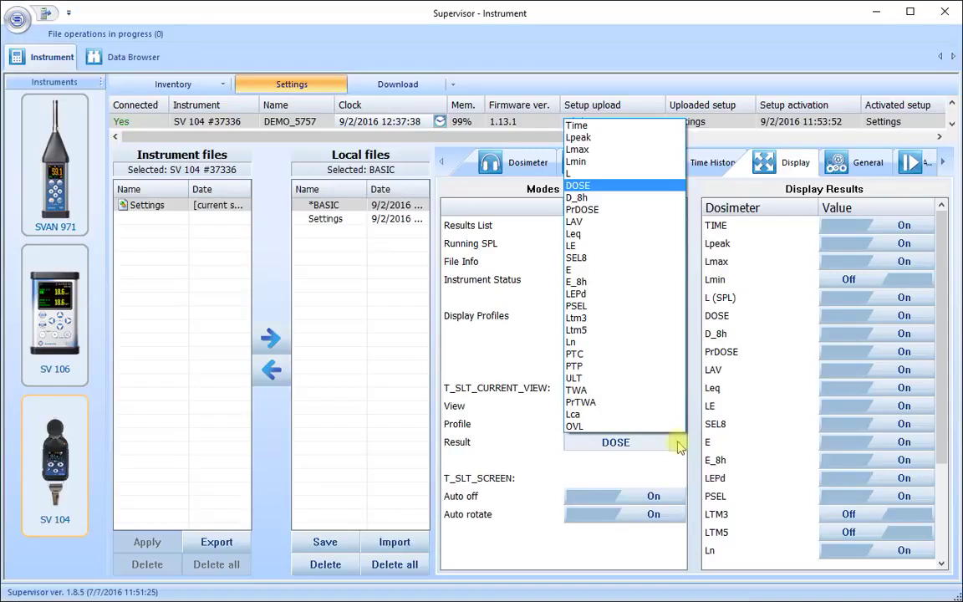
pyautogui.click(615, 174)
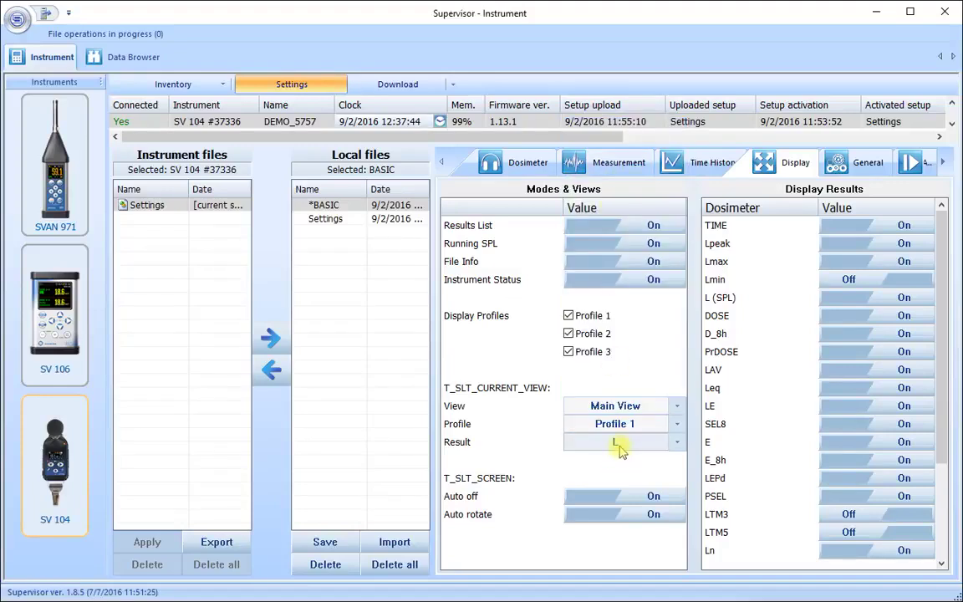